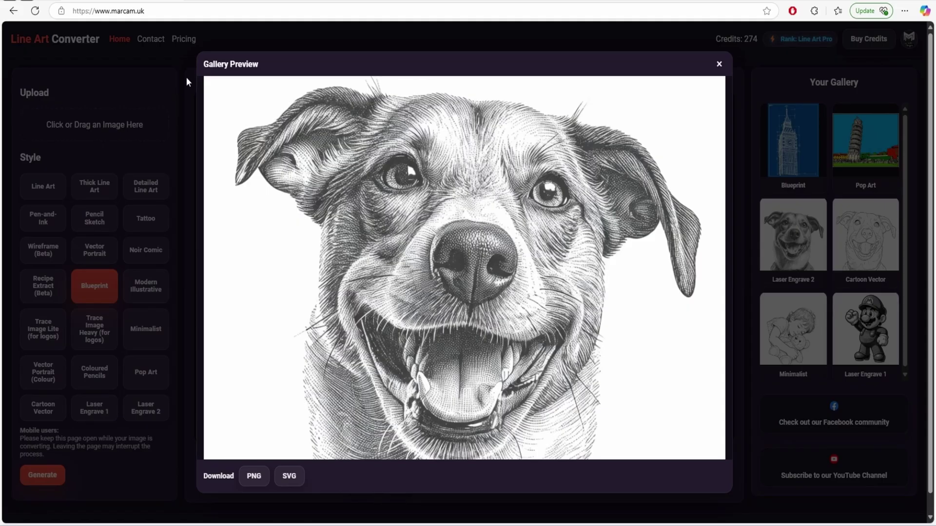
Close the dog image preview and open the profile account menu.
{"action": "left_click", "coordinate": [186, 77]}
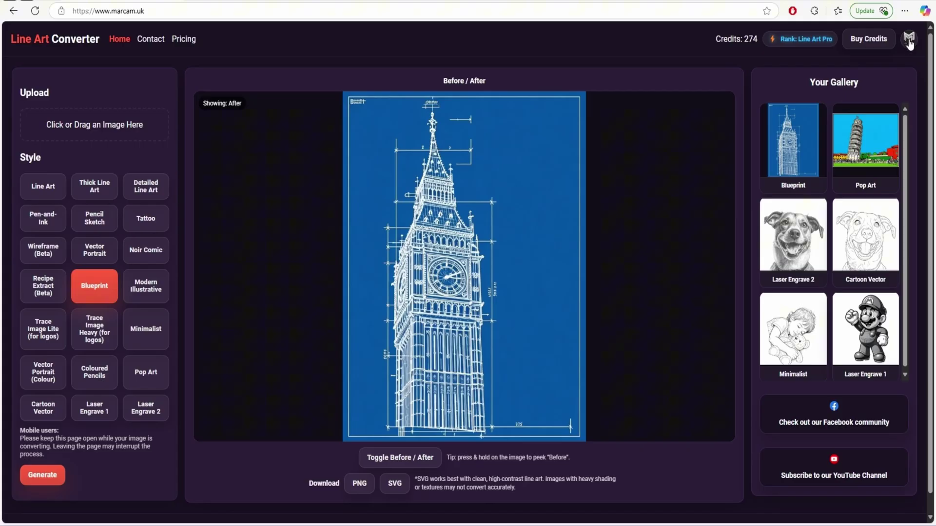
{"action": "left_click", "coordinate": [909, 41]}
Choose Logout to sign out, returning to the welcome page.
{"action": "left_click", "coordinate": [848, 157]}
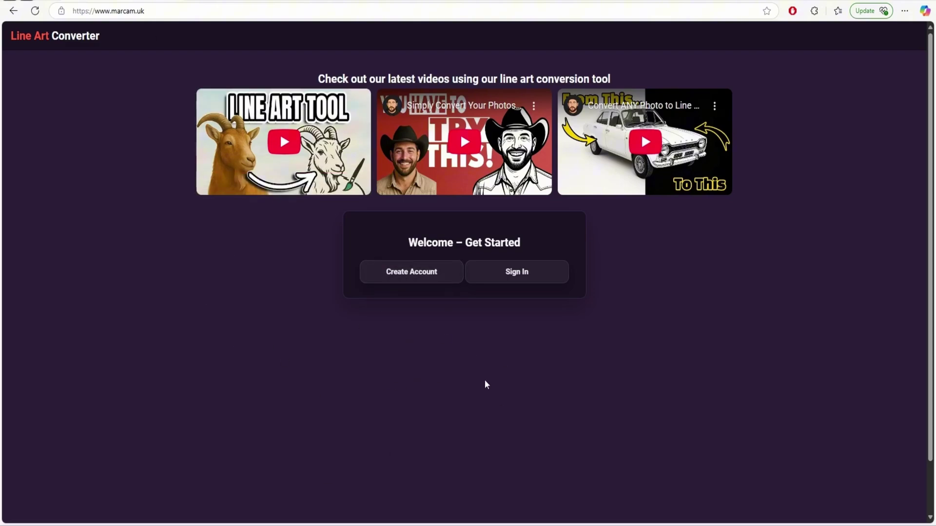
Open the Create Account e-mail sign-up form and go through its e-mail and password fields.
{"action": "left_click", "coordinate": [411, 275]}
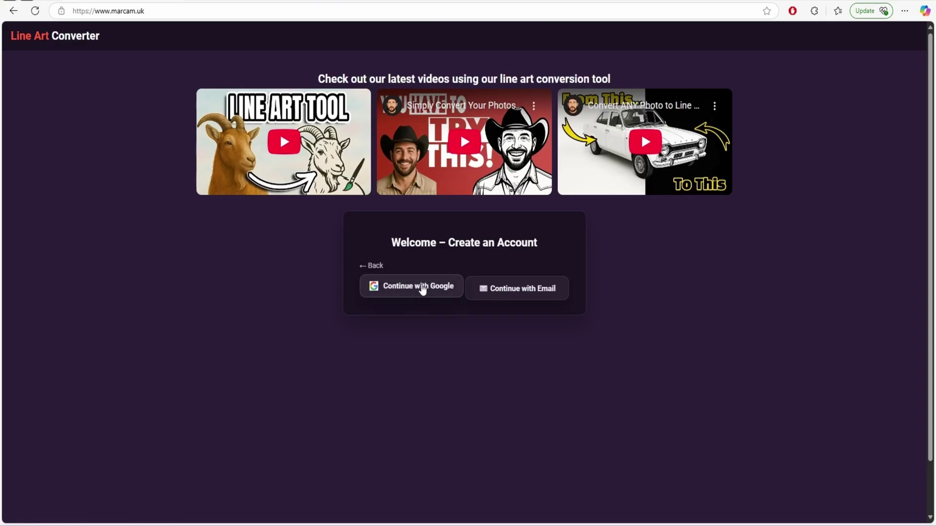
{"action": "left_click", "coordinate": [521, 291]}
{"action": "left_click", "coordinate": [461, 289]}
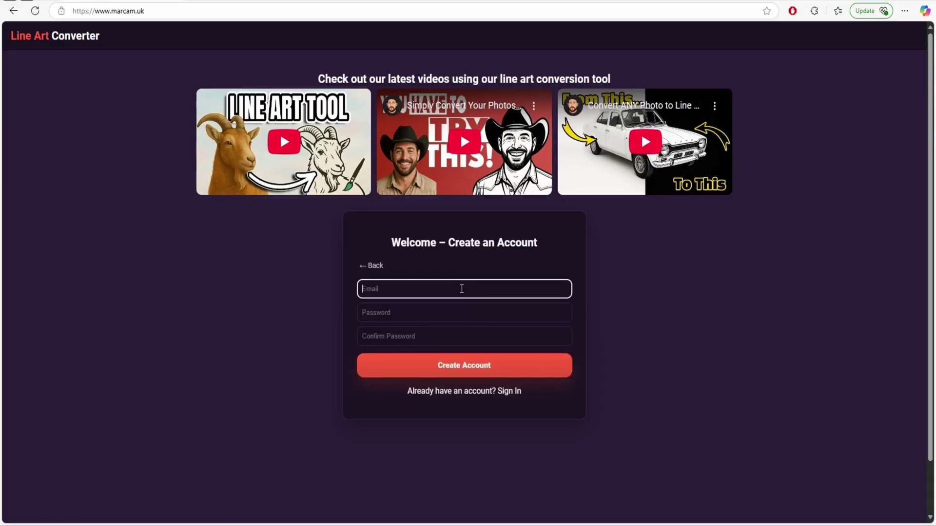
{"action": "left_click", "coordinate": [451, 316]}
{"action": "left_click", "coordinate": [451, 336]}
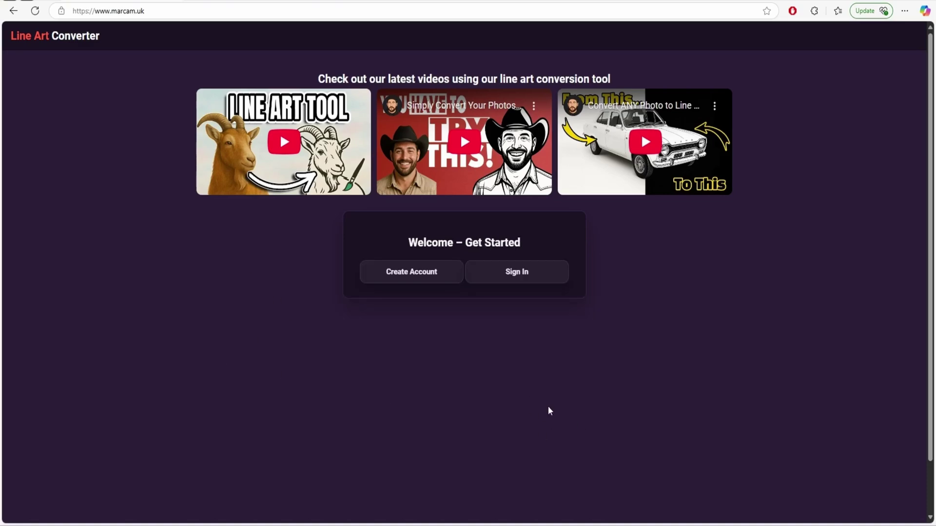
Switch to Sign In and log in with the Google account.
{"action": "left_click", "coordinate": [525, 286]}
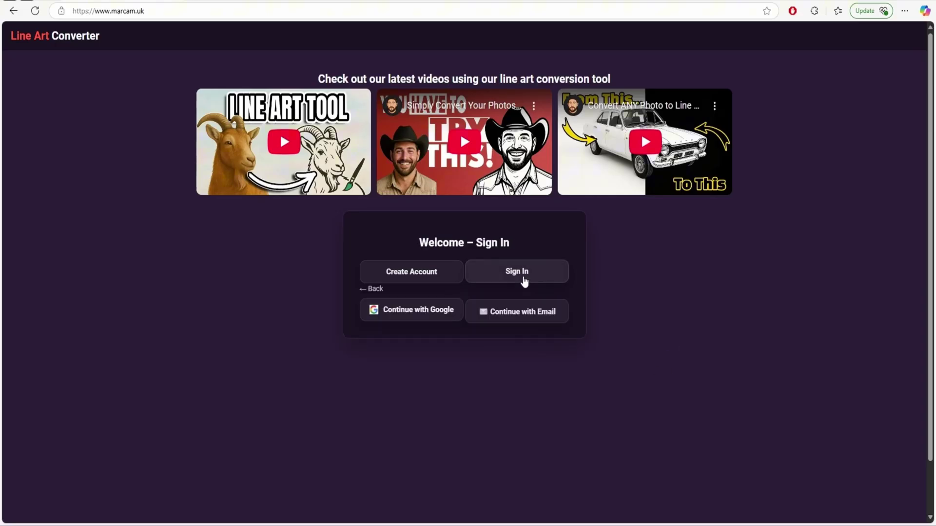
{"action": "left_click", "coordinate": [536, 295]}
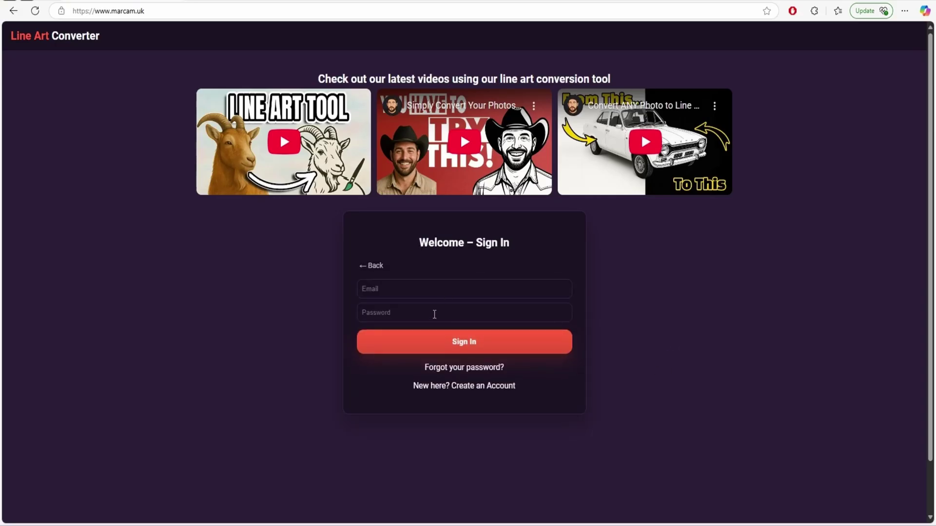
{"action": "left_click", "coordinate": [380, 267]}
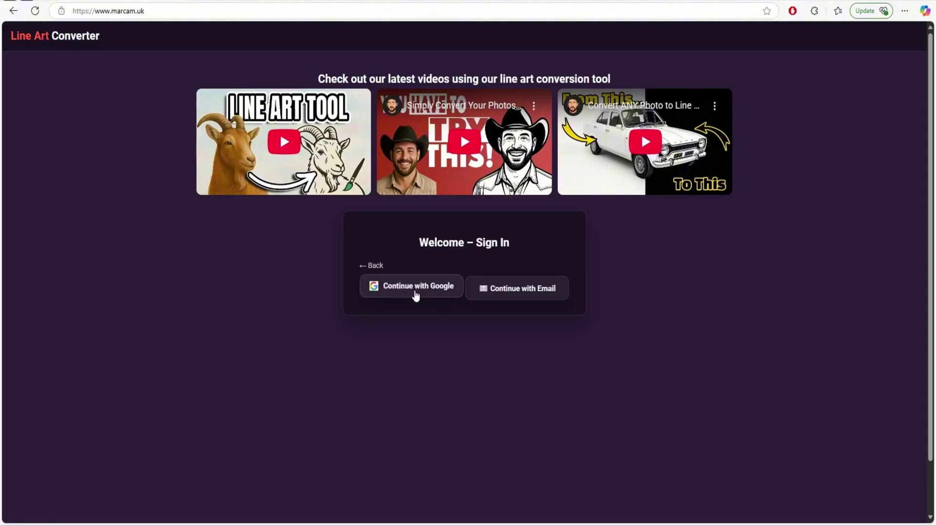
{"action": "left_click", "coordinate": [415, 292]}
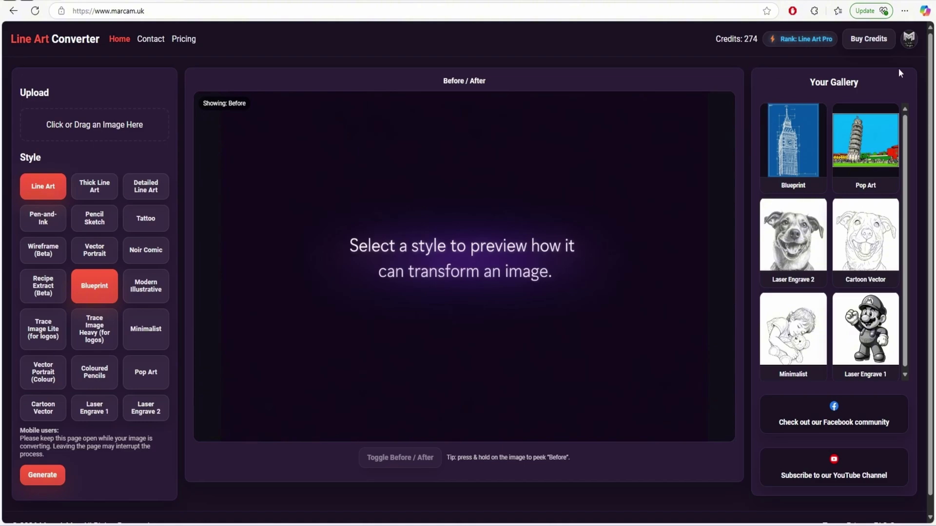
Open the avatar dropdown with Account Settings, Contact Us and Logout.
{"action": "left_click", "coordinate": [910, 39]}
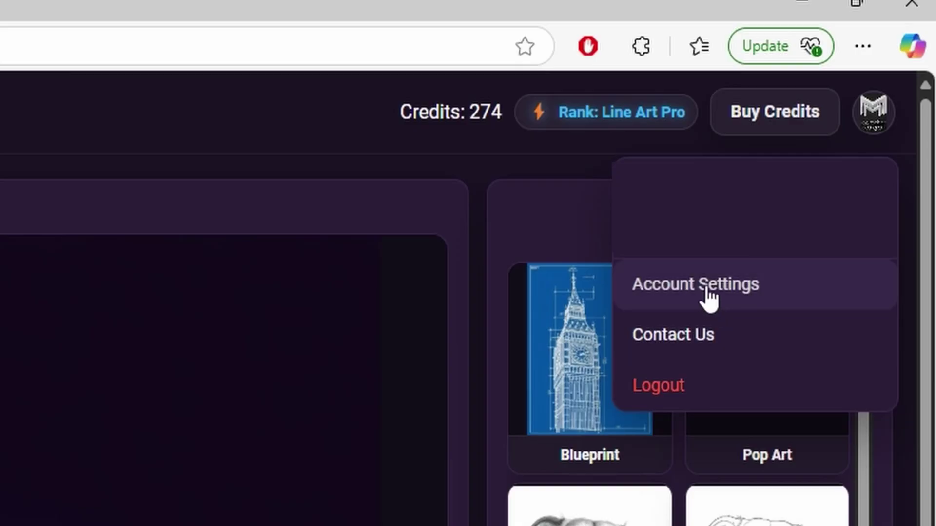
Review Account Settings (274 credits, 842 images converted), then return Home.
{"action": "left_click", "coordinate": [635, 287]}
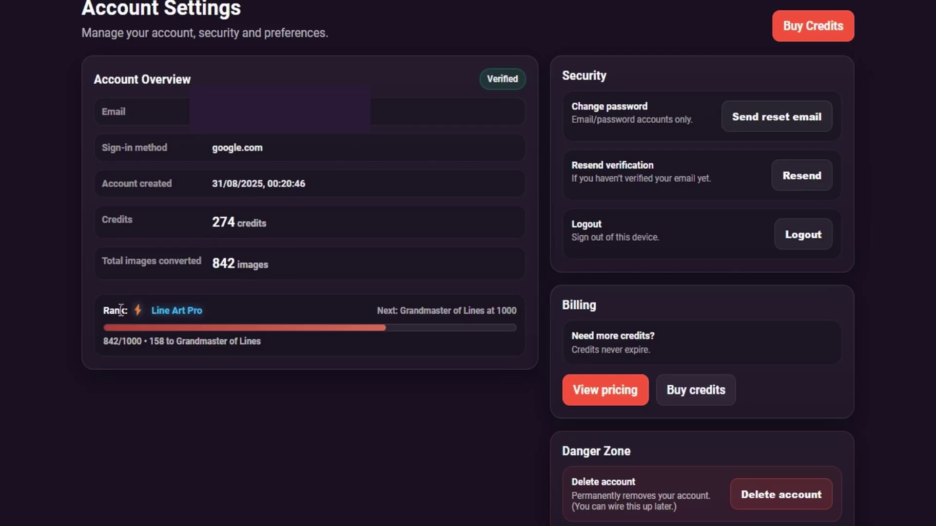
{"action": "left_click", "coordinate": [163, 394]}
{"action": "double_click", "coordinate": [256, 271]}
{"action": "left_click", "coordinate": [288, 279]}
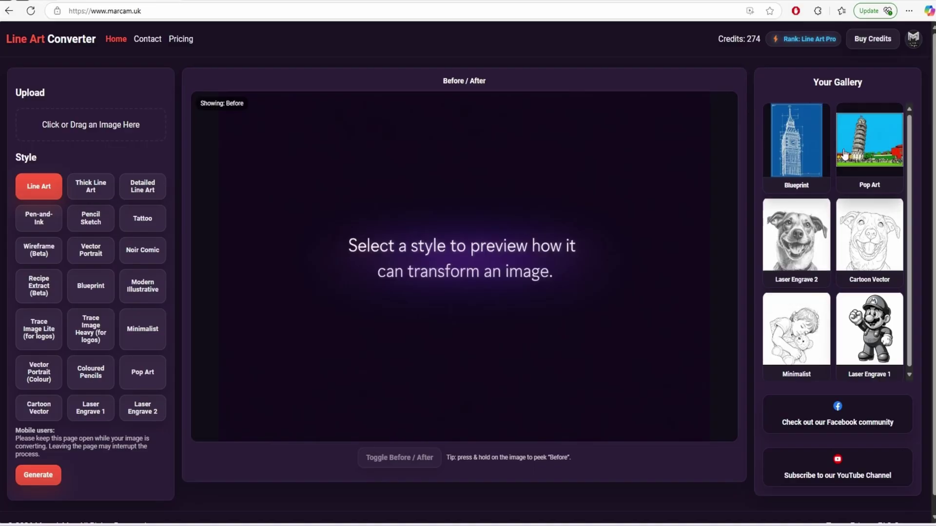
Enlarge the Laser Engrave 2 dog image, then close the gallery preview with Esc.
{"action": "left_click", "coordinate": [797, 234]}
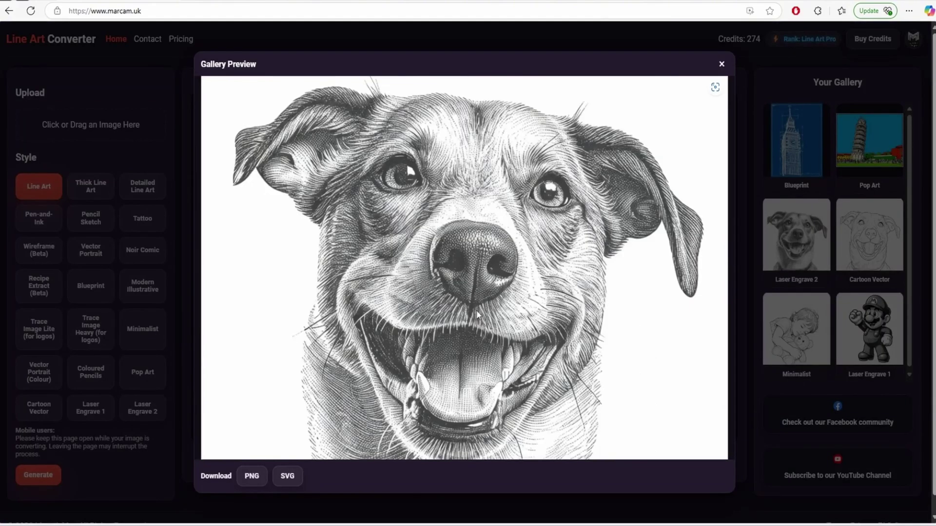
{"action": "scroll", "coordinate": [510, 345], "scroll_direction": "down", "scroll_amount": 1}
{"action": "scroll", "coordinate": [532, 321], "scroll_direction": "up", "scroll_amount": 1}
{"action": "key", "text": "Escape"}
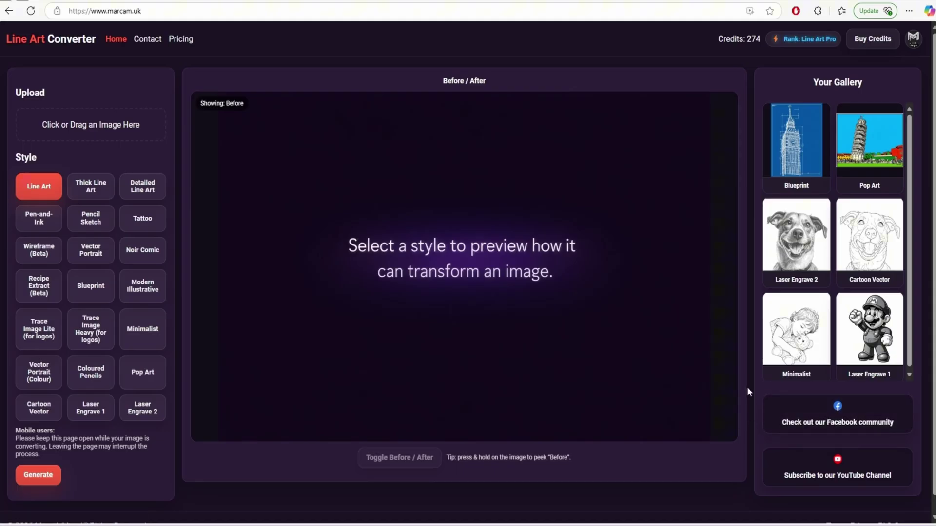
{"action": "scroll", "coordinate": [747, 387], "scroll_direction": "down", "scroll_amount": 1}
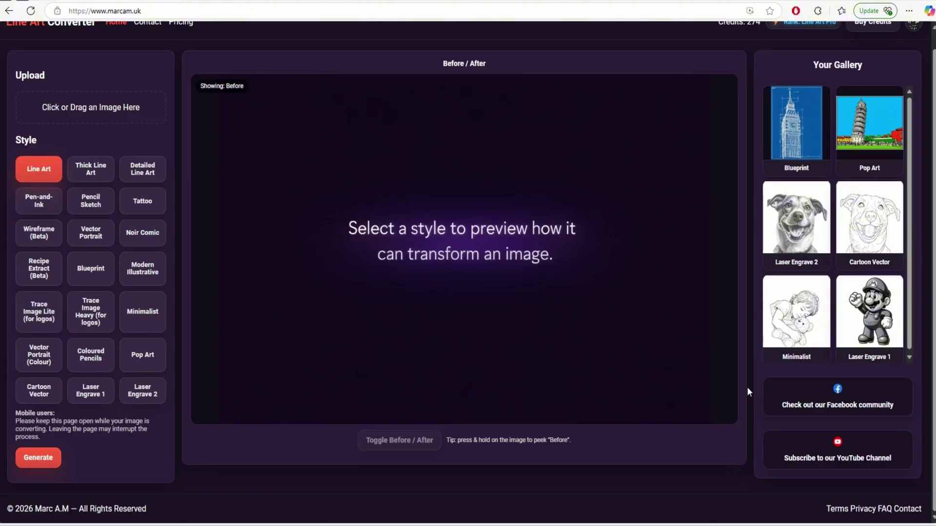
{"action": "scroll", "coordinate": [749, 390], "scroll_direction": "up", "scroll_amount": 1}
{"action": "scroll", "coordinate": [749, 390], "scroll_direction": "down", "scroll_amount": 1}
Select Line Art and flip its Labrador sample between line art and original, ending on Before.
{"action": "left_click", "coordinate": [39, 169]}
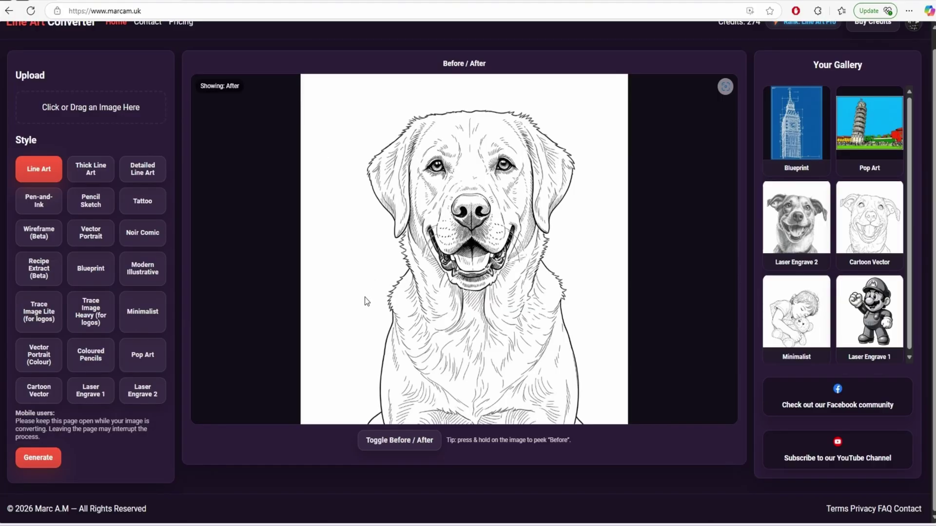
{"action": "left_click_drag", "start_coordinate": [365, 297], "coordinate": [365, 297]}
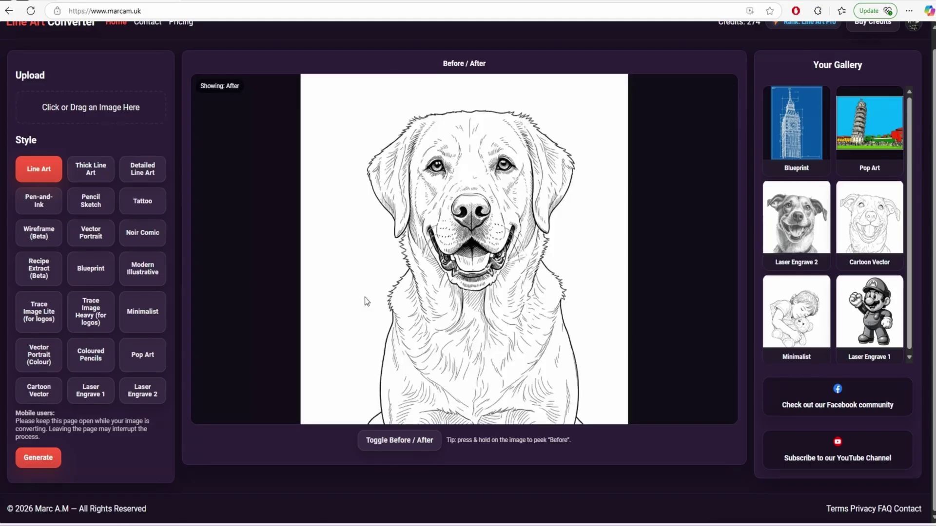
{"action": "left_click", "coordinate": [407, 444]}
{"action": "left_click", "coordinate": [408, 446]}
{"action": "left_click", "coordinate": [408, 446]}
{"action": "left_click", "coordinate": [408, 445]}
{"action": "left_click", "coordinate": [412, 441]}
{"action": "left_click", "coordinate": [410, 441]}
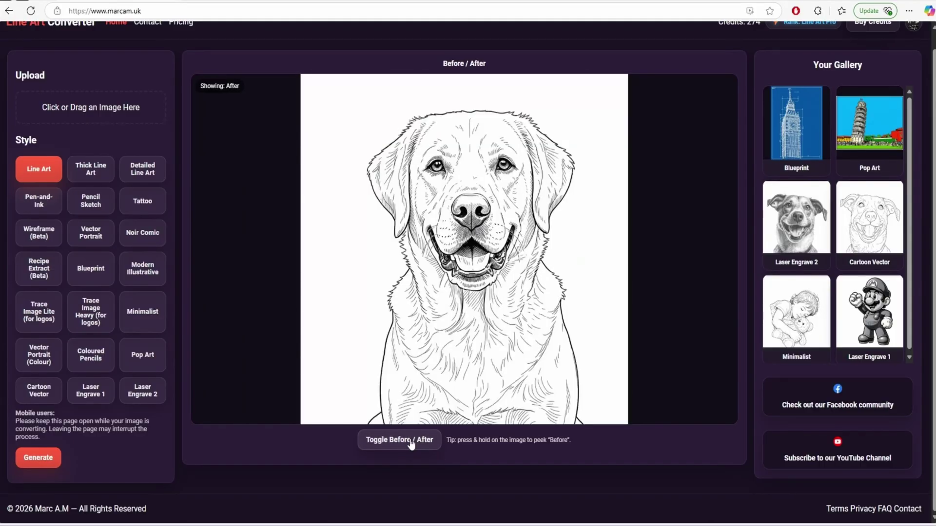
{"action": "left_click", "coordinate": [411, 441]}
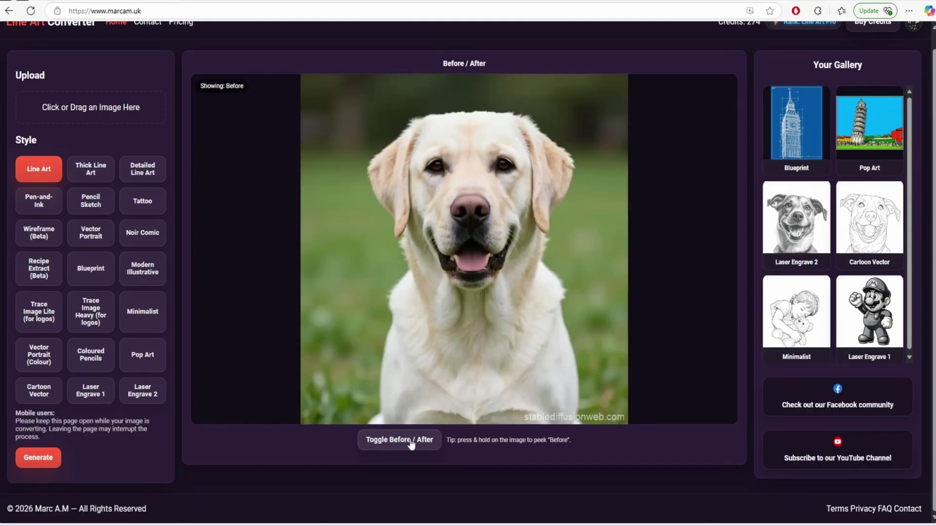
{"action": "left_click", "coordinate": [411, 441]}
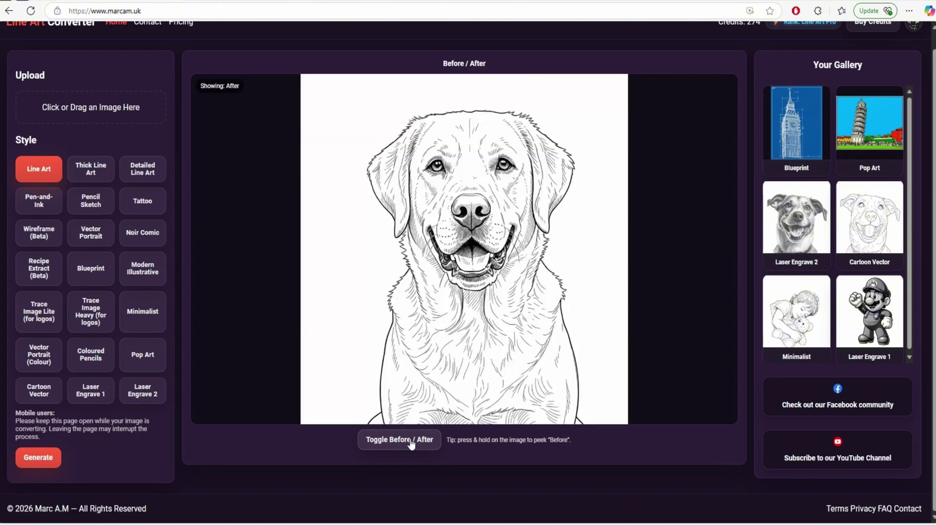
{"action": "left_click", "coordinate": [410, 441]}
{"action": "left_click", "coordinate": [410, 442]}
{"action": "left_click", "coordinate": [410, 442]}
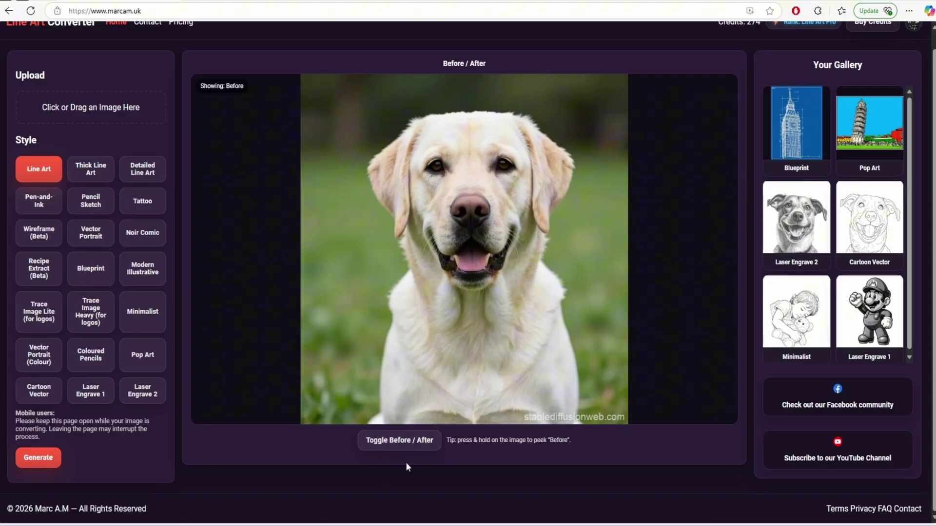
{"action": "scroll", "coordinate": [406, 463], "scroll_direction": "up", "scroll_amount": 1}
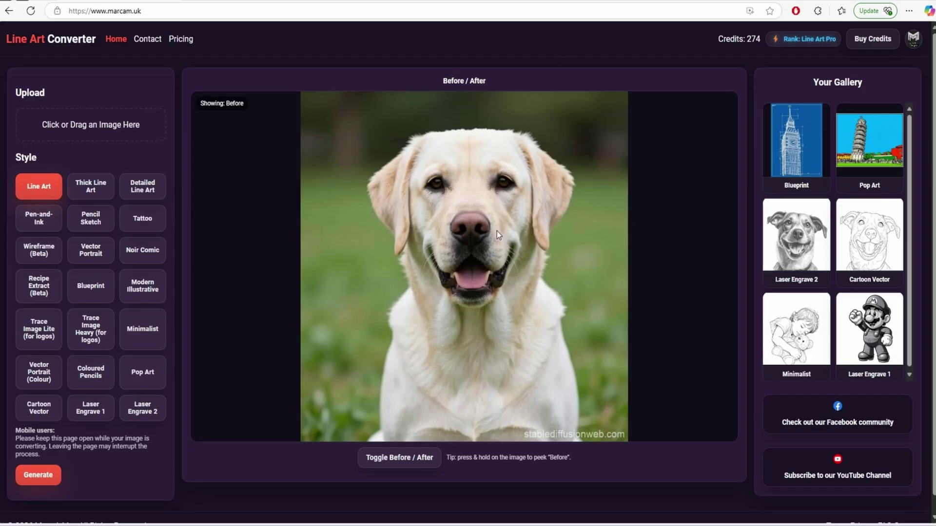
Preview the Thick Line Art style, toggling its cupcake sample between original and line art.
{"action": "left_click", "coordinate": [418, 459]}
{"action": "left_click", "coordinate": [416, 461]}
{"action": "left_click", "coordinate": [88, 193]}
{"action": "left_click", "coordinate": [417, 461]}
{"action": "left_click", "coordinate": [418, 462]}
{"action": "left_click", "coordinate": [418, 461]}
{"action": "left_click", "coordinate": [417, 461]}
{"action": "left_click", "coordinate": [417, 461]}
{"action": "left_click", "coordinate": [417, 461]}
{"action": "left_click", "coordinate": [417, 461]}
{"action": "left_click", "coordinate": [417, 461]}
{"action": "left_click", "coordinate": [417, 460]}
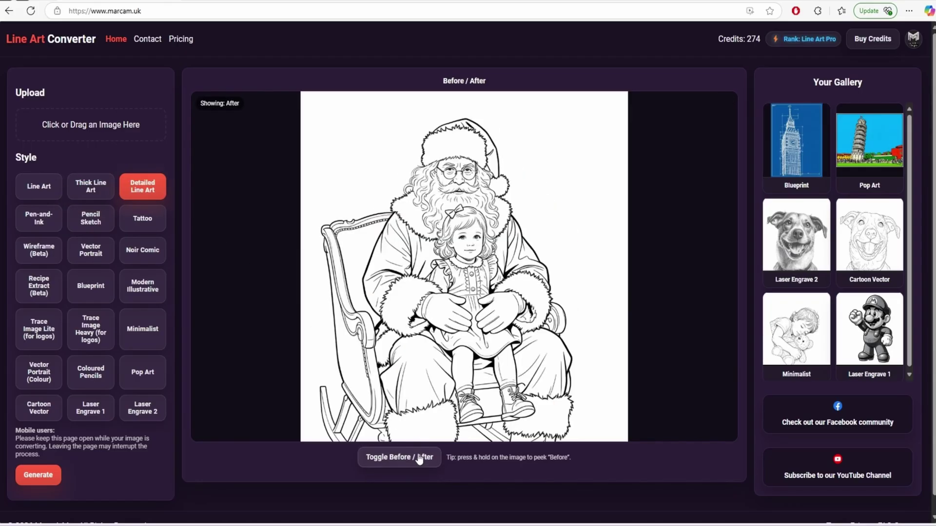
Compare the Santa and Pen-and-Ink skull samples against their original colour photos.
{"action": "left_click", "coordinate": [418, 459]}
{"action": "left_click", "coordinate": [419, 459]}
{"action": "left_click", "coordinate": [419, 460]}
{"action": "left_click", "coordinate": [418, 460]}
{"action": "left_click", "coordinate": [418, 460]}
{"action": "left_click", "coordinate": [418, 459]}
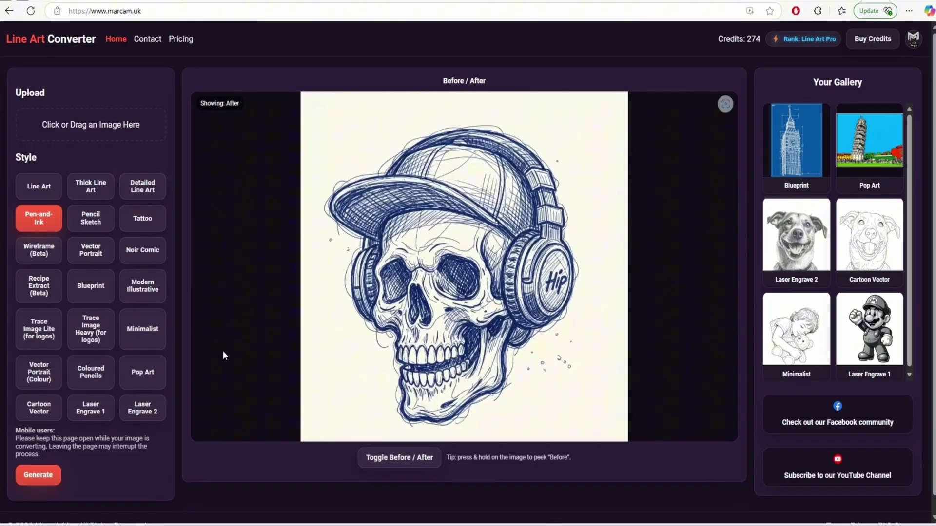
{"action": "left_click", "coordinate": [403, 460]}
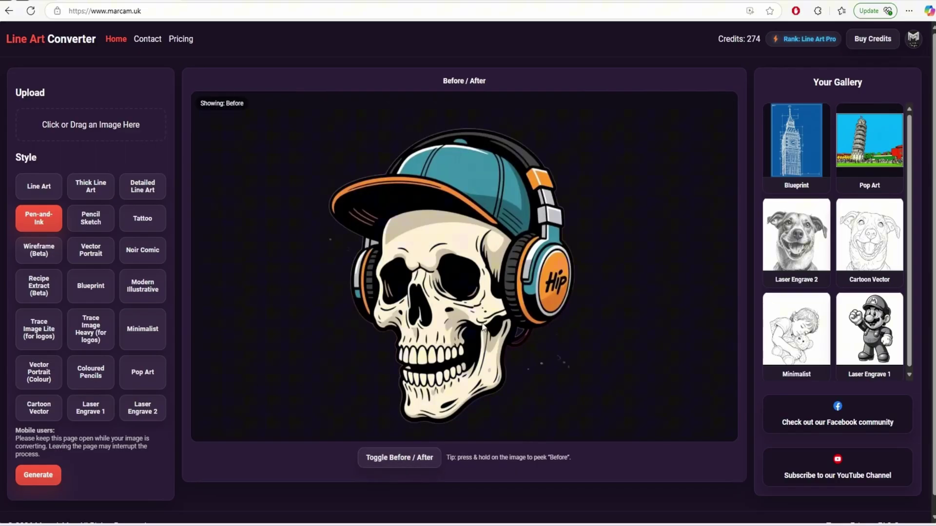
{"action": "left_click", "coordinate": [414, 460]}
{"action": "left_click", "coordinate": [414, 458]}
{"action": "left_click", "coordinate": [414, 458]}
{"action": "left_click", "coordinate": [414, 458]}
{"action": "left_click", "coordinate": [414, 458]}
{"action": "left_click", "coordinate": [415, 459]}
{"action": "left_click", "coordinate": [414, 458]}
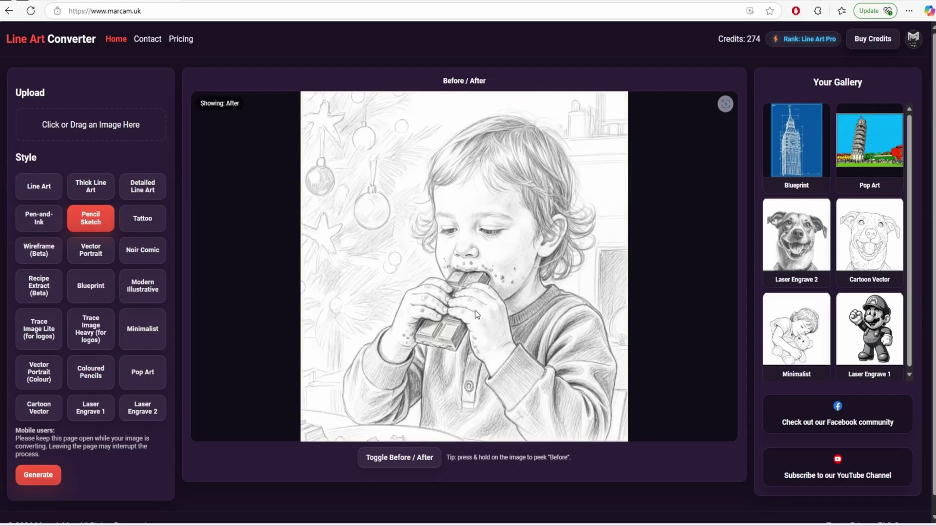
Preview the Pencil Sketch child and Tattoo samples, comparing each with its original photo.
{"action": "left_click", "coordinate": [525, 288]}
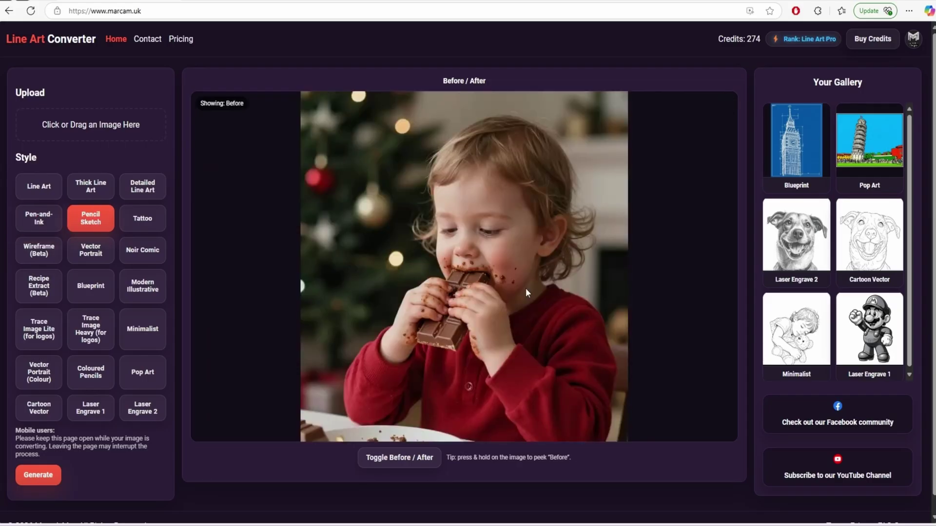
{"action": "left_click", "coordinate": [415, 459]}
{"action": "left_click", "coordinate": [417, 461]}
{"action": "left_click", "coordinate": [417, 461]}
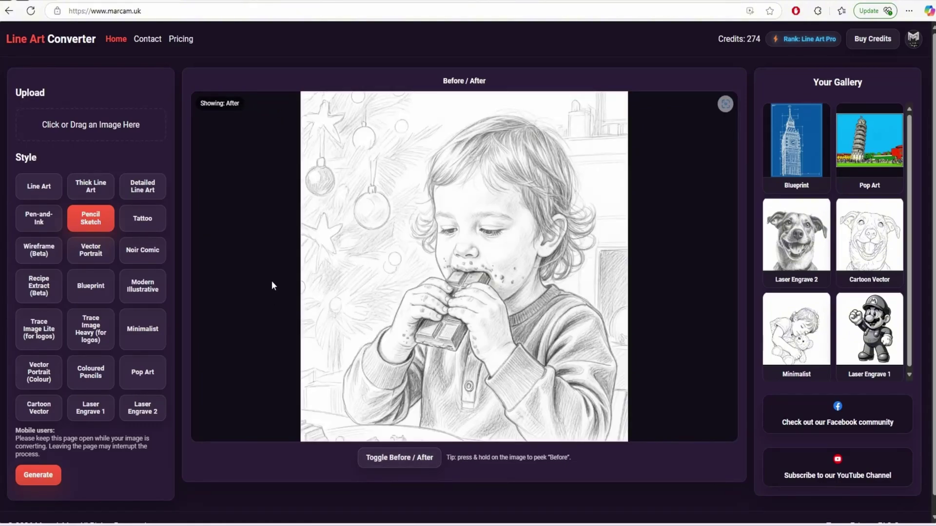
{"action": "left_click", "coordinate": [419, 463]}
{"action": "left_click", "coordinate": [143, 219]}
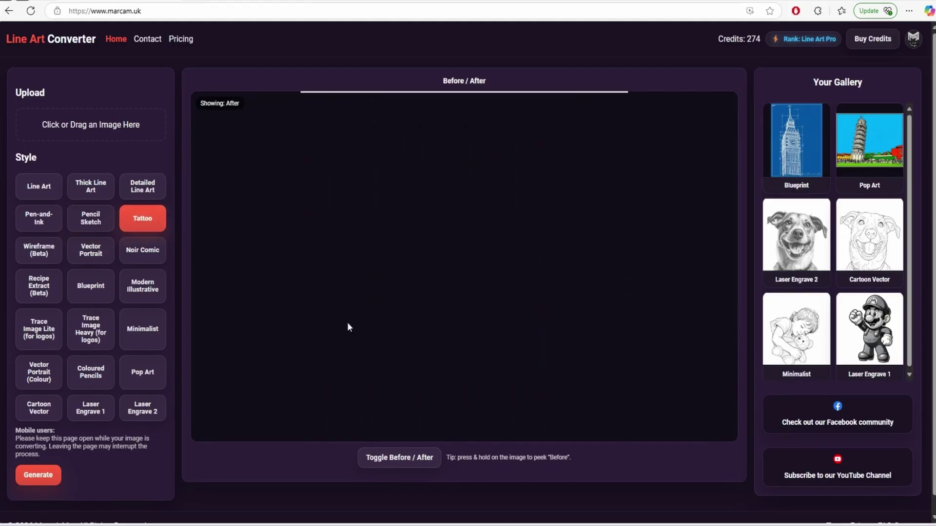
{"action": "left_click", "coordinate": [395, 461]}
{"action": "left_click", "coordinate": [397, 462]}
Compare the Wireframe (Beta) portrait with its photo, then show Vector Portrait and Noir Comic.
{"action": "left_click", "coordinate": [39, 250]}
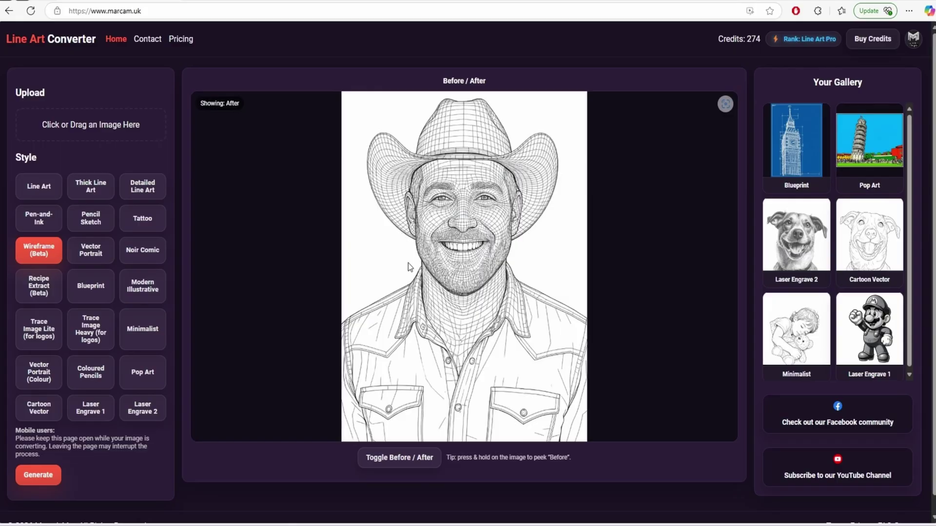
{"action": "left_click", "coordinate": [417, 466]}
{"action": "left_click", "coordinate": [417, 466]}
{"action": "left_click", "coordinate": [417, 465]}
{"action": "left_click", "coordinate": [417, 466]}
{"action": "left_click", "coordinate": [91, 250]}
{"action": "left_click", "coordinate": [143, 251]}
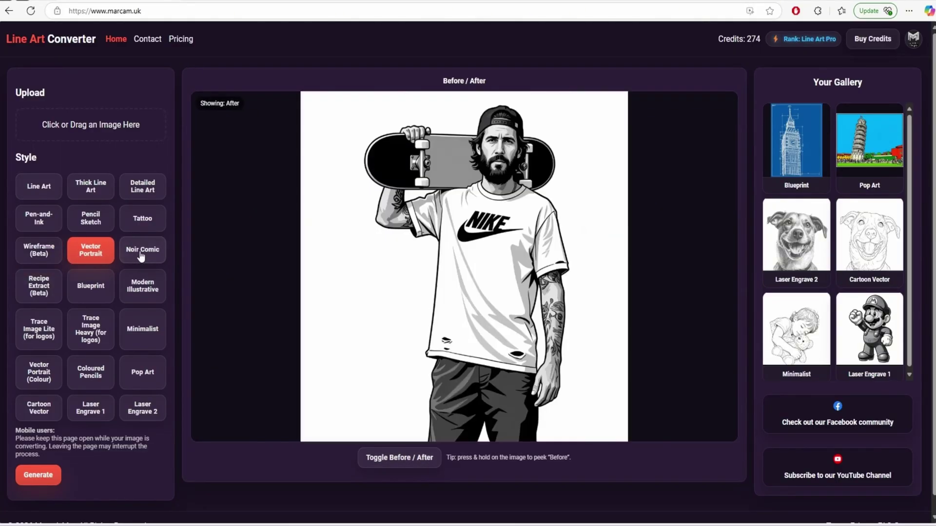
Select Recipe Extract (Beta) and flip the Vanilla Cupcakes card between original and extraction, ending on After.
{"action": "left_click", "coordinate": [39, 287]}
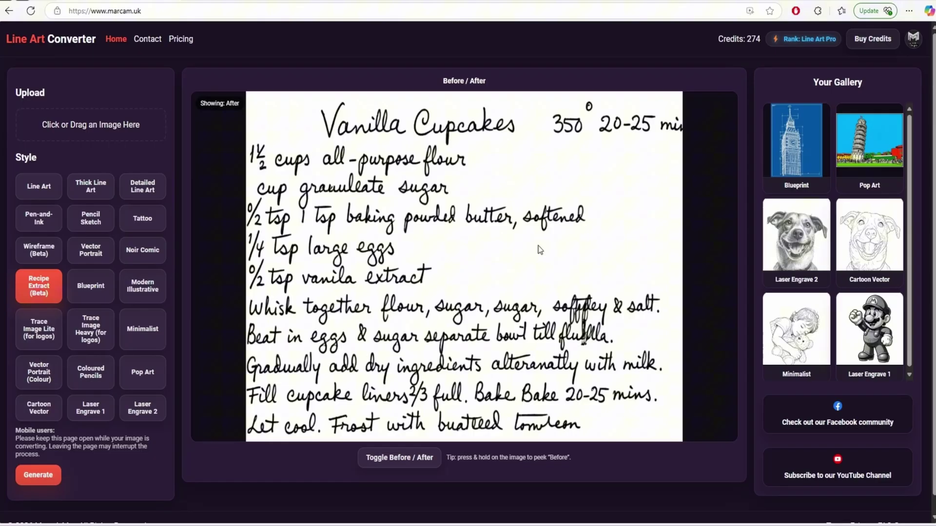
{"action": "left_click", "coordinate": [460, 262]}
{"action": "left_click", "coordinate": [458, 261]}
{"action": "left_click", "coordinate": [426, 459]}
{"action": "left_click", "coordinate": [426, 458]}
{"action": "left_click", "coordinate": [426, 458]}
{"action": "left_click", "coordinate": [426, 458]}
{"action": "left_click", "coordinate": [425, 458]}
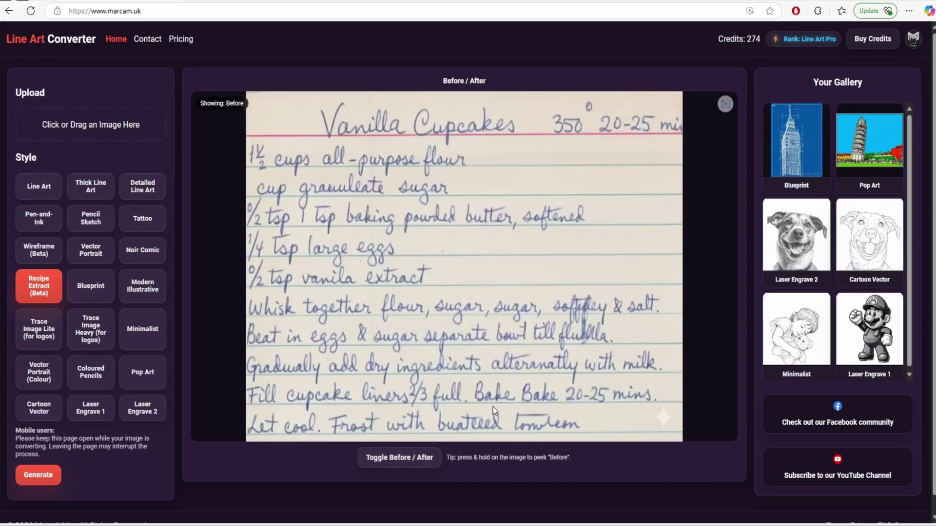
{"action": "left_click", "coordinate": [408, 458]}
{"action": "left_click", "coordinate": [408, 460]}
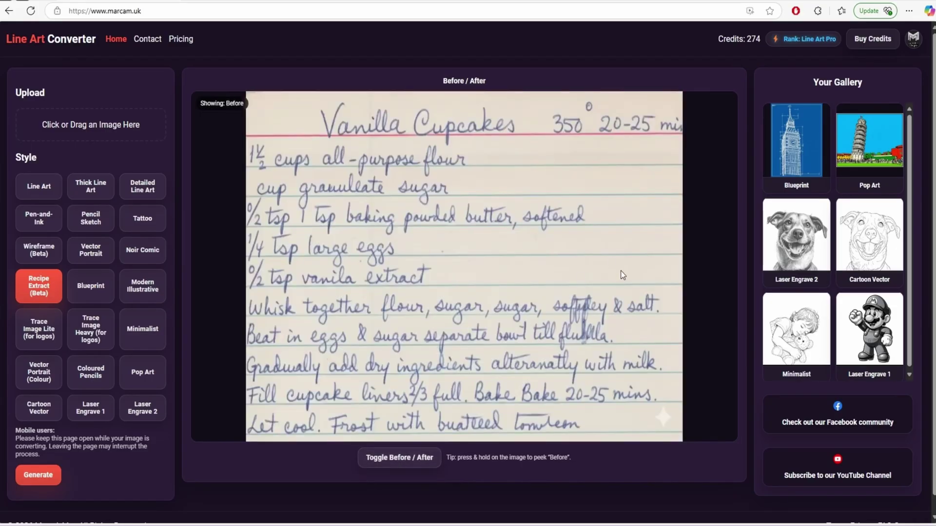
{"action": "left_click", "coordinate": [406, 460]}
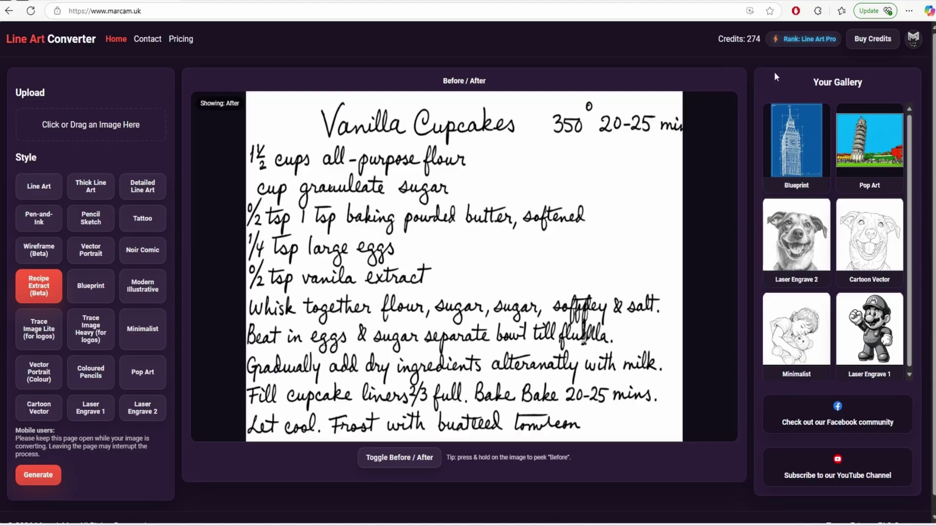
Open the Buy Credits page listing the 10 to 500 credit packages.
{"action": "left_click", "coordinate": [871, 39]}
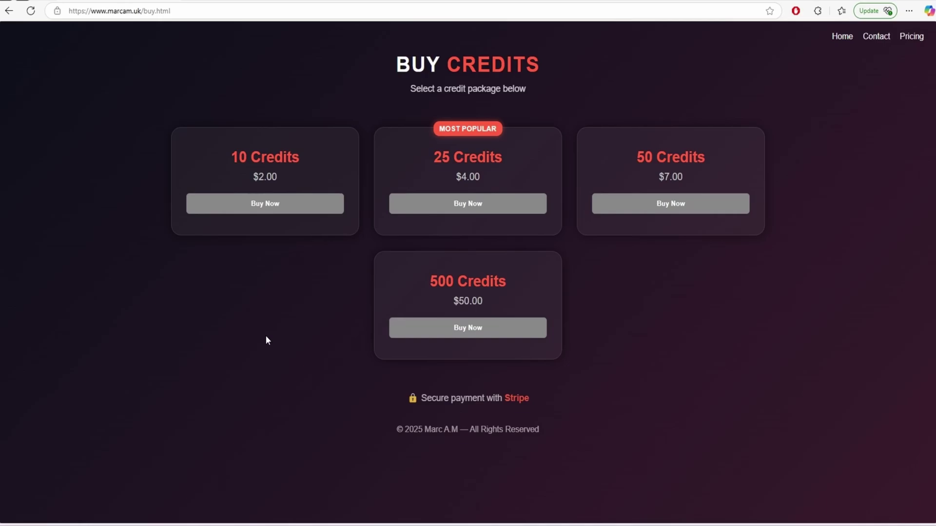
Open Stripe Checkout for the 25-credit package, check the US$4.00 total, then back out.
{"action": "left_click", "coordinate": [476, 207]}
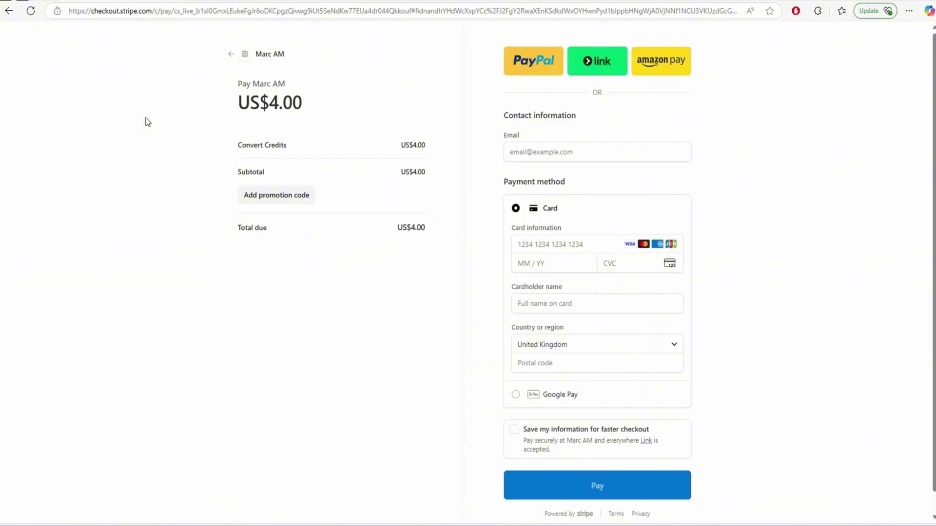
{"action": "double_click", "coordinate": [288, 103]}
{"action": "left_click", "coordinate": [185, 162]}
{"action": "left_click", "coordinate": [8, 15]}
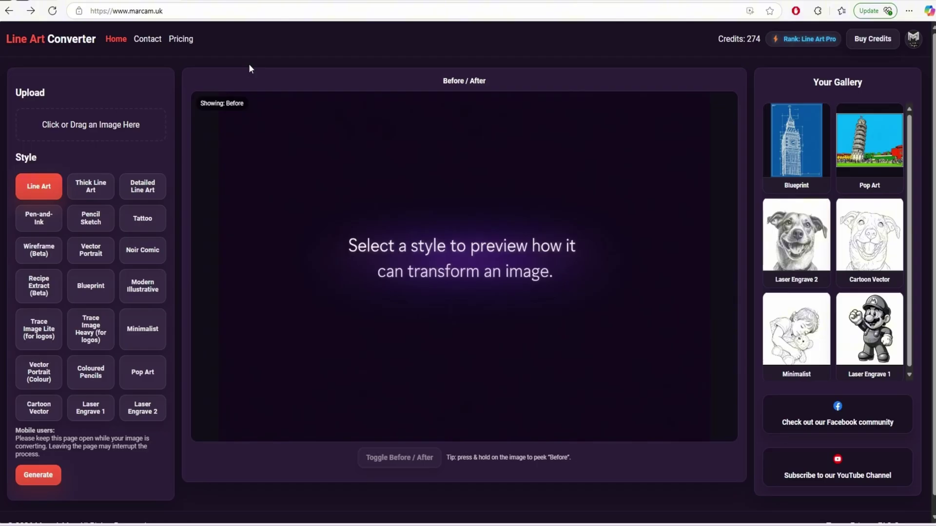
Drag the orangutan image file onto the Click or Drag an Image Here box.
{"action": "left_click", "coordinate": [121, 133]}
{"action": "key", "text": "Escape"}
{"action": "left_click_drag", "start_coordinate": [0, 138], "coordinate": [125, 128]}
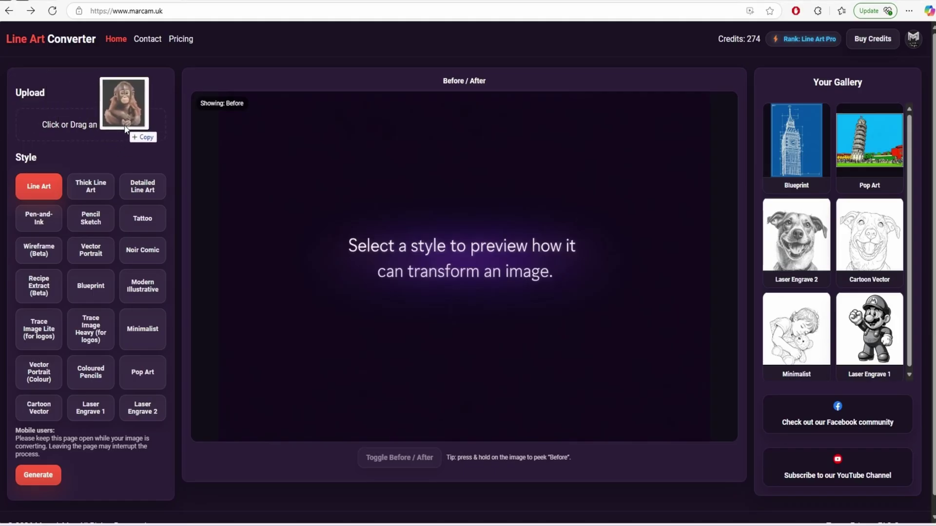
{"action": "left_click_drag", "start_coordinate": [125, 128], "coordinate": [125, 129]}
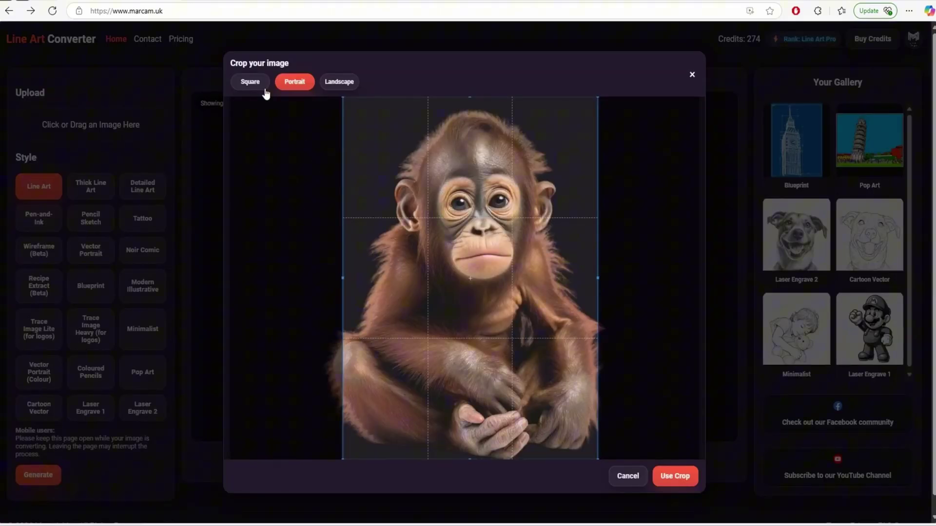
Compare Square, Portrait and Landscape framings, then move the square crop lower on the orangutan.
{"action": "left_click", "coordinate": [250, 83]}
{"action": "left_click", "coordinate": [295, 83]}
{"action": "left_click", "coordinate": [339, 82]}
{"action": "left_click", "coordinate": [297, 82]}
{"action": "left_click", "coordinate": [258, 85]}
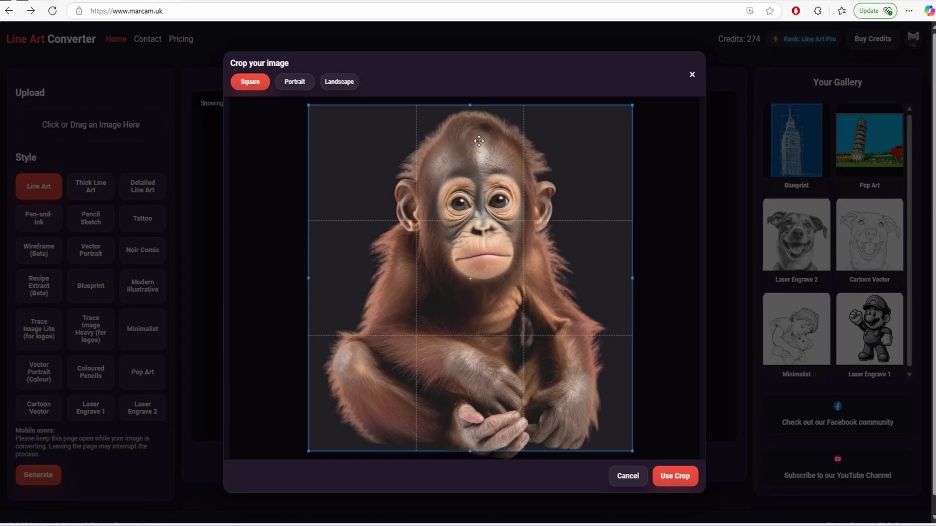
{"action": "left_click_drag", "start_coordinate": [496, 155], "coordinate": [503, 174]}
Settle on Square framing nudged slightly down and apply it with Use Crop.
{"action": "left_click", "coordinate": [332, 88]}
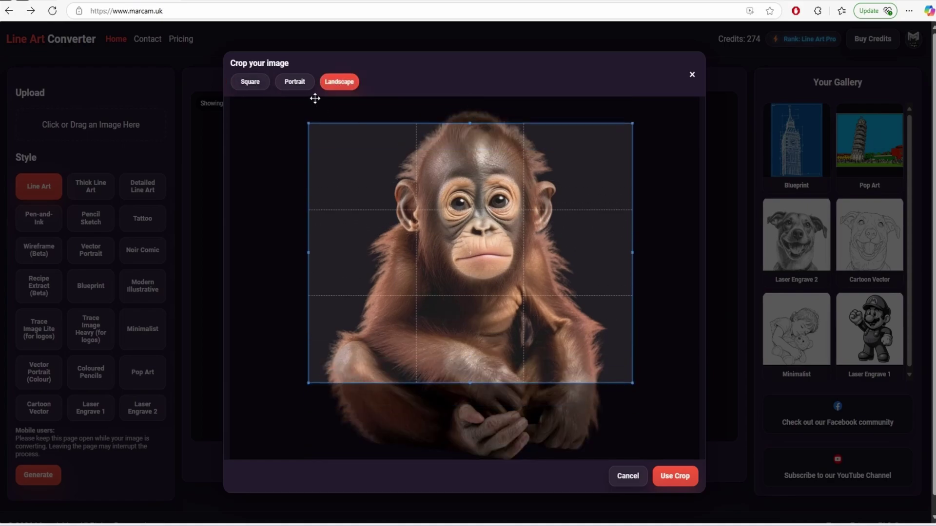
{"action": "left_click", "coordinate": [294, 81]}
{"action": "mouse_move", "coordinate": [498, 228]}
{"action": "left_mouse_down"}
{"action": "mouse_move", "coordinate": [517, 228]}
{"action": "mouse_move", "coordinate": [467, 228]}
{"action": "mouse_move", "coordinate": [500, 227]}
{"action": "left_mouse_up"}
{"action": "left_click", "coordinate": [248, 83]}
{"action": "left_click_drag", "start_coordinate": [526, 183], "coordinate": [533, 190]}
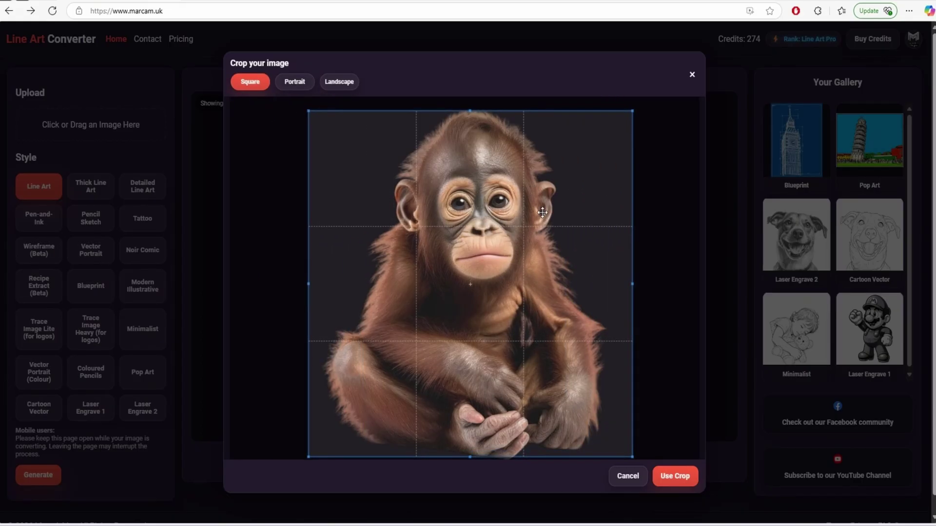
{"action": "left_click", "coordinate": [675, 476]}
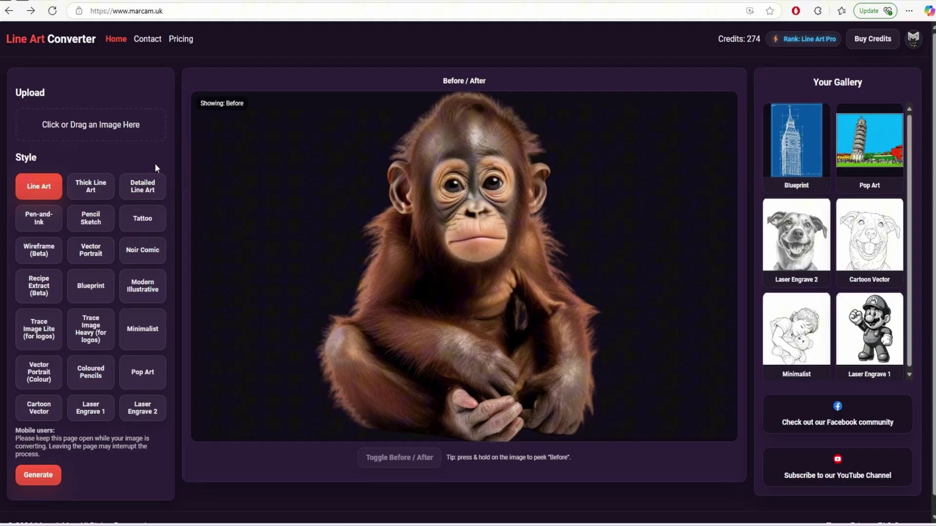
Convert the orangutan photo to a Pencil Sketch and check it against the original.
{"action": "left_click", "coordinate": [98, 222]}
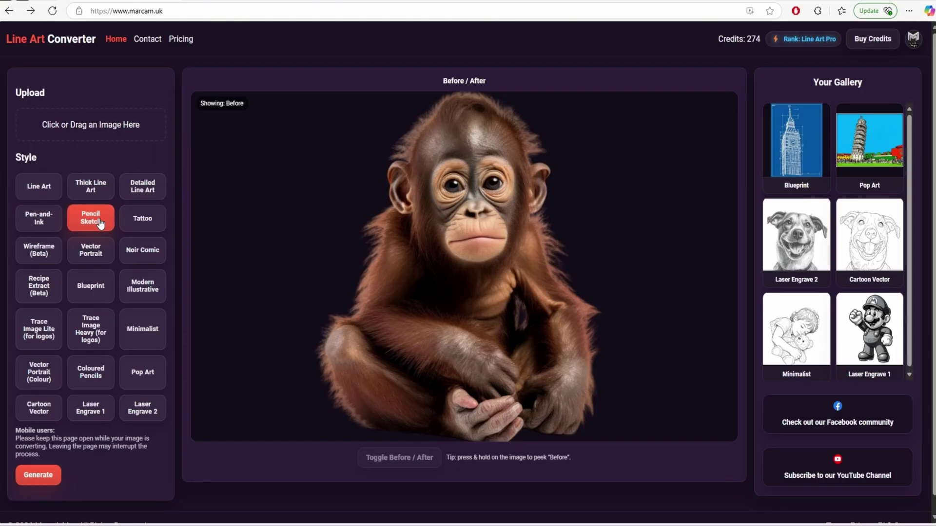
{"action": "left_click", "coordinate": [44, 479]}
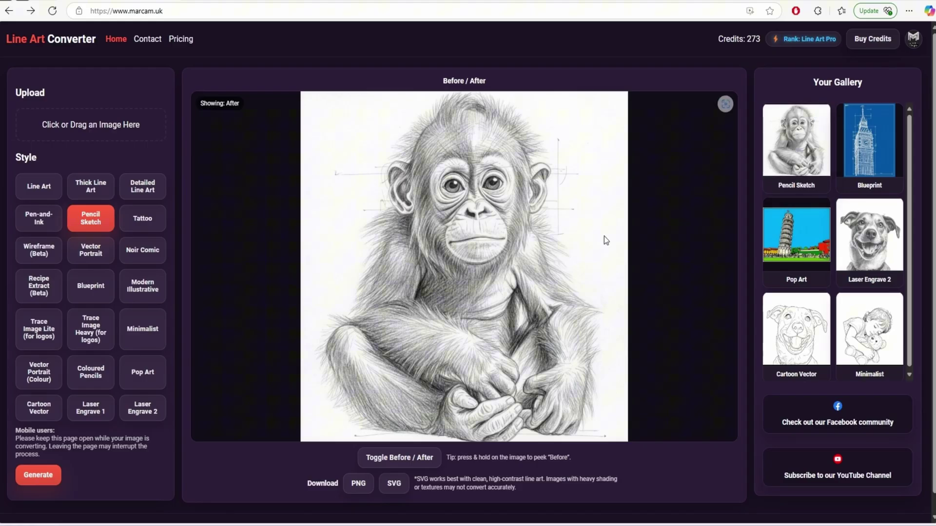
{"action": "left_click", "coordinate": [416, 460]}
{"action": "left_click", "coordinate": [415, 461]}
Toggle repeatedly between the original colour photo and the sketch, ending on the sketch.
{"action": "left_click", "coordinate": [415, 460]}
{"action": "left_click", "coordinate": [415, 460]}
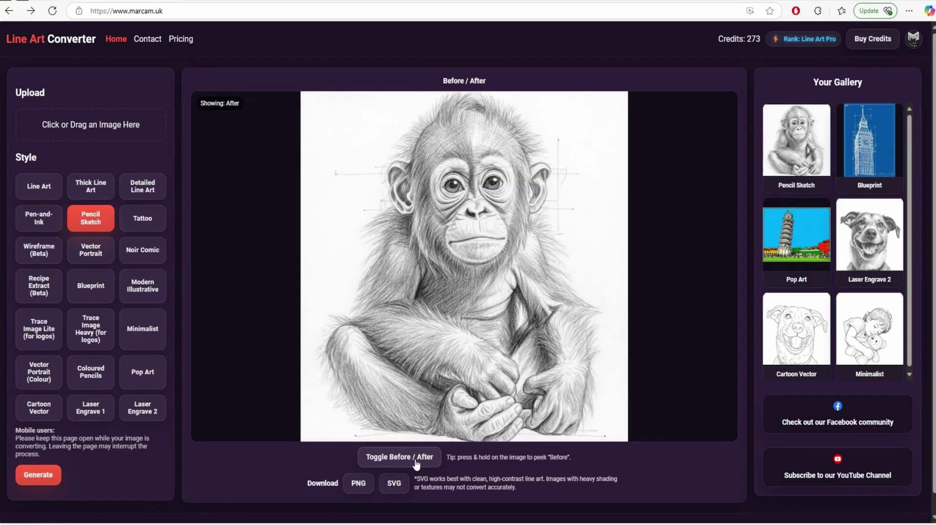
{"action": "left_click", "coordinate": [419, 463]}
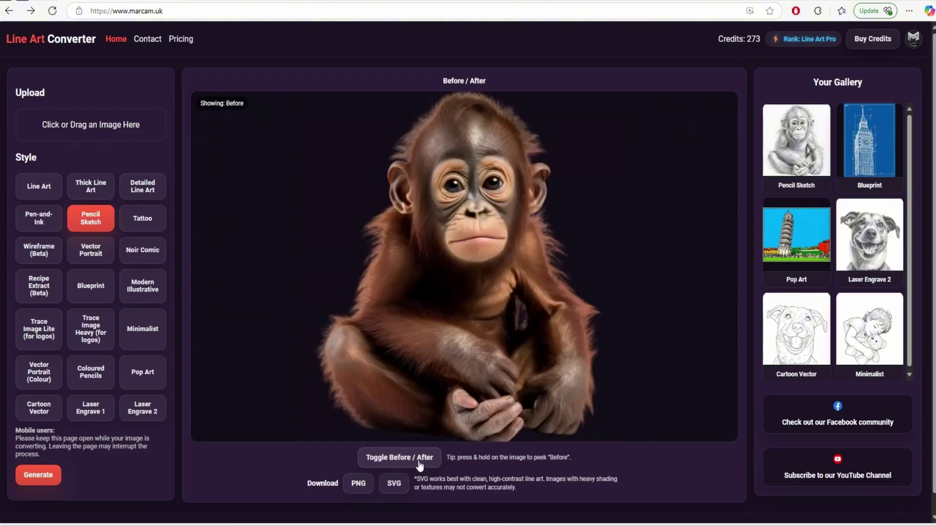
{"action": "left_click", "coordinate": [419, 466]}
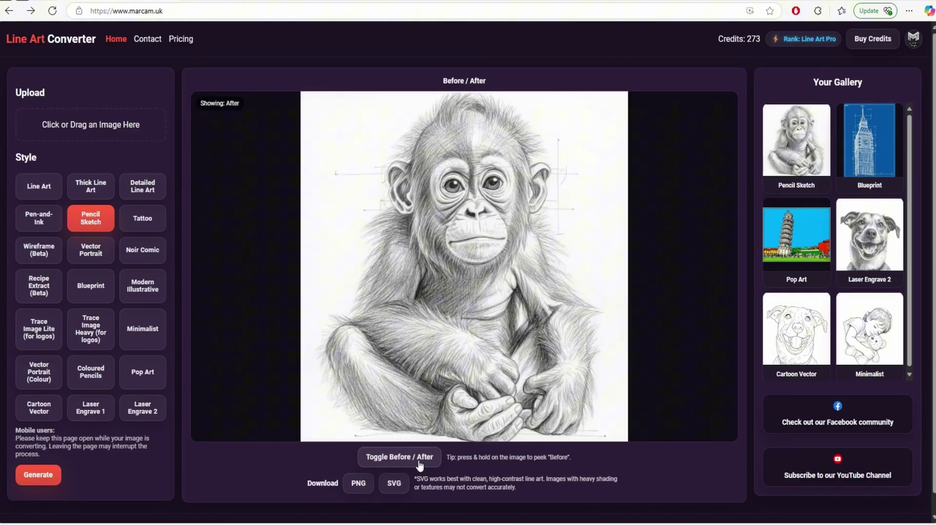
{"action": "left_click", "coordinate": [420, 466]}
{"action": "left_click", "coordinate": [419, 466]}
{"action": "left_click", "coordinate": [420, 465]}
{"action": "left_click", "coordinate": [420, 466]}
{"action": "left_click", "coordinate": [420, 465]}
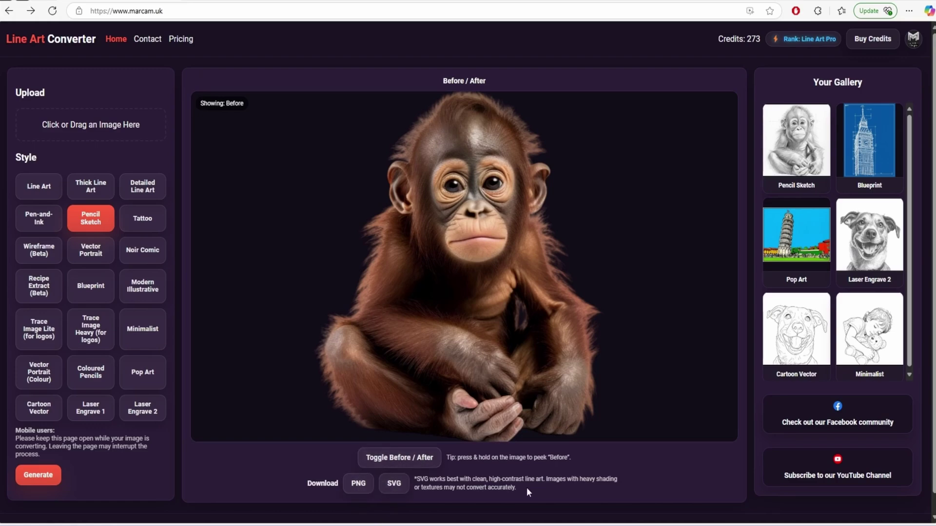
{"action": "left_click", "coordinate": [498, 206]}
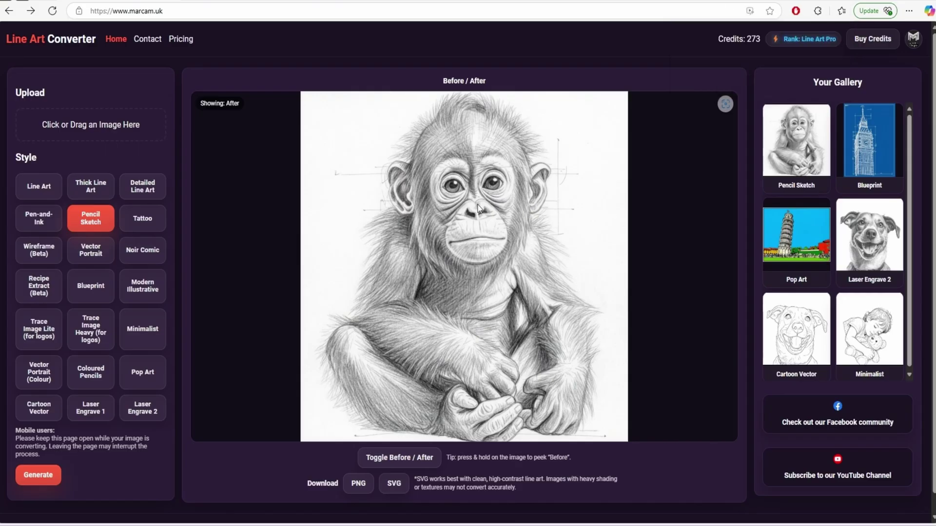
Start a Detailed Line Art conversion and open the downloaded orangutan SVG in a browser tab.
{"action": "left_click", "coordinate": [148, 190]}
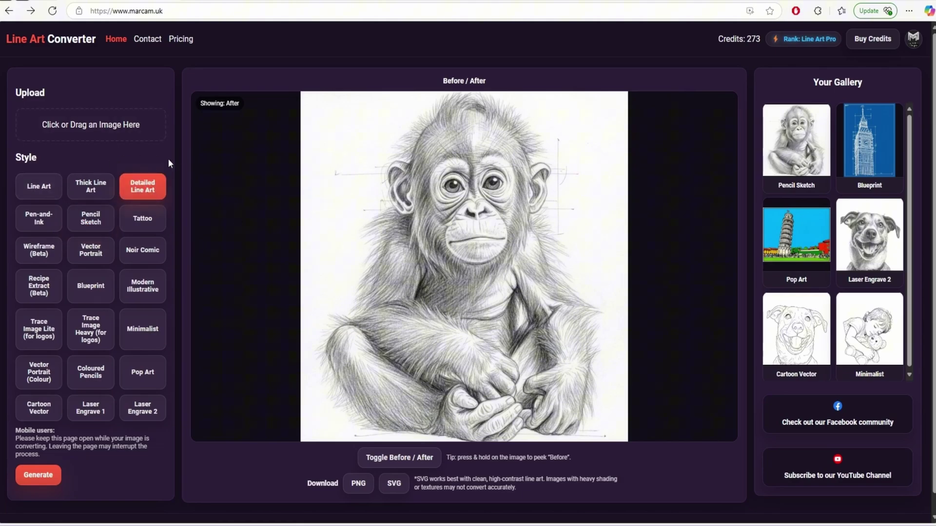
{"action": "left_click", "coordinate": [43, 477]}
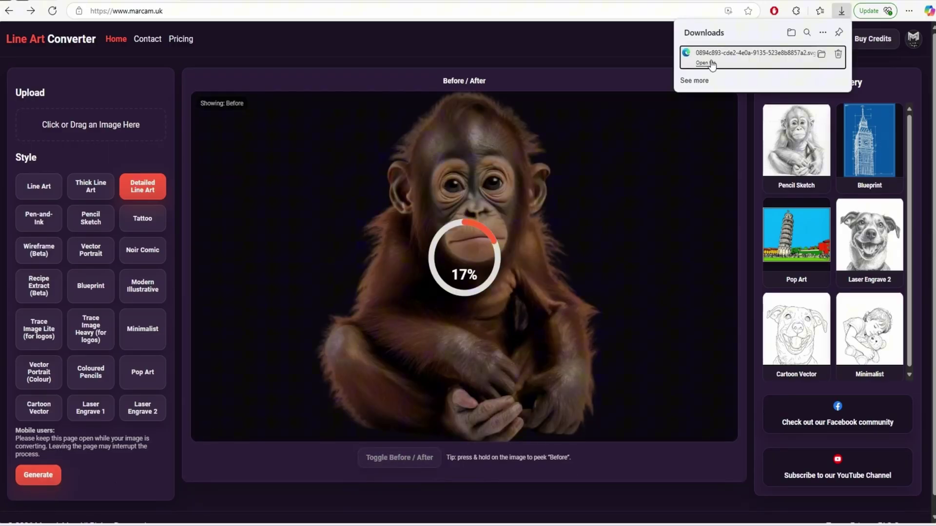
{"action": "left_click", "coordinate": [711, 63]}
{"action": "scroll", "coordinate": [246, 219], "scroll_direction": "down", "scroll_amount": 2}
{"action": "scroll", "coordinate": [248, 121], "scroll_direction": "up", "scroll_amount": 2}
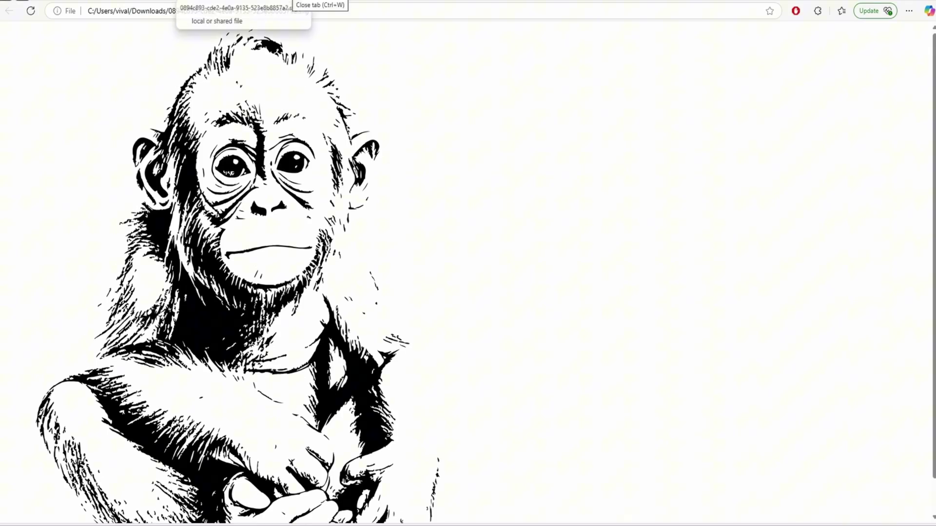
Close the SVG tab, preview the Pencil Sketch from the gallery, and save it as PNG.
{"action": "key", "text": "ctrl+w"}
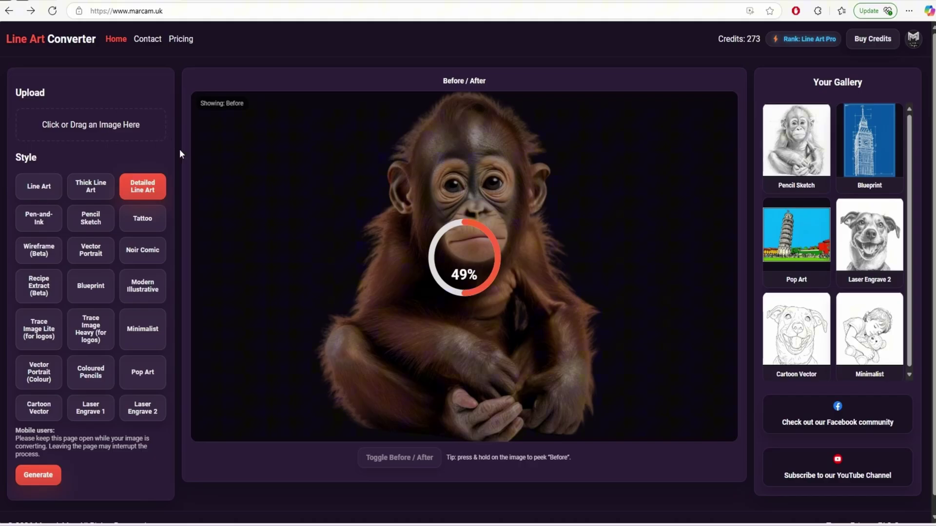
{"action": "left_click", "coordinate": [806, 144]}
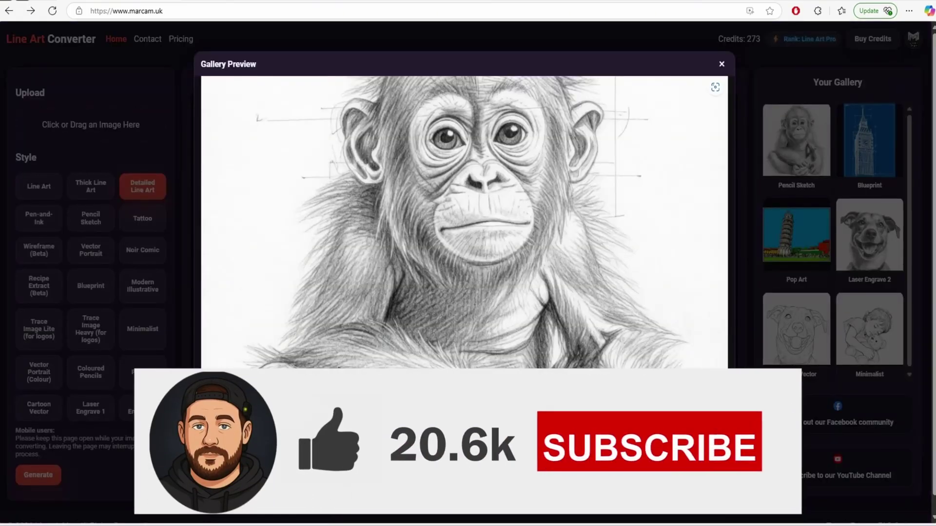
{"action": "left_click", "coordinate": [713, 66]}
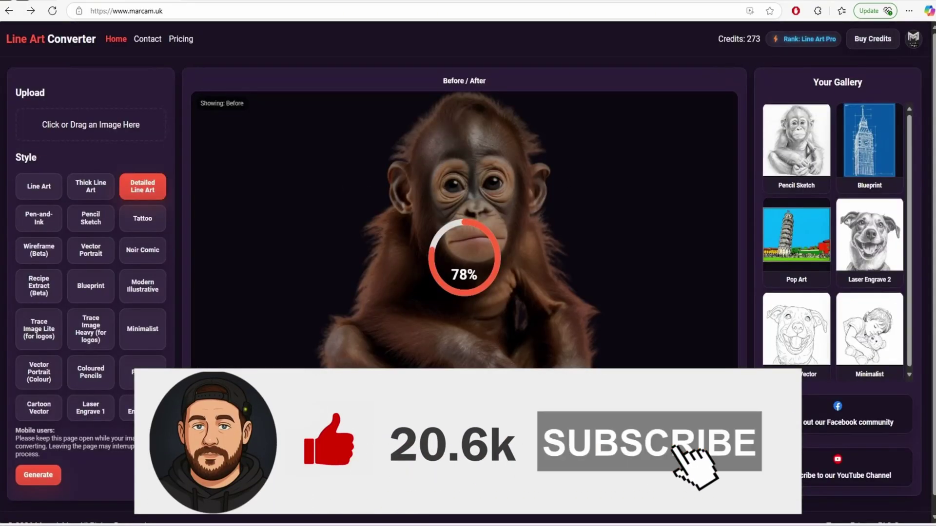
{"action": "left_click", "coordinate": [798, 142]}
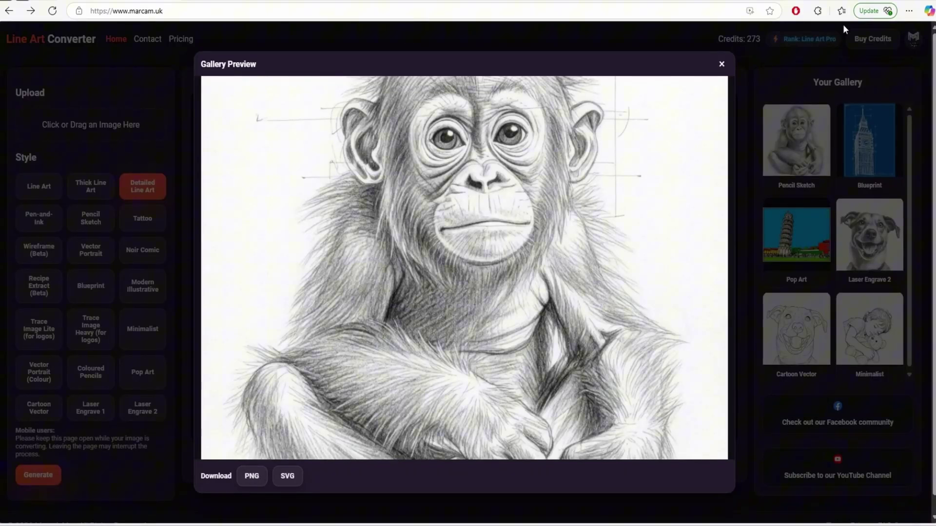
{"action": "left_click", "coordinate": [721, 69]}
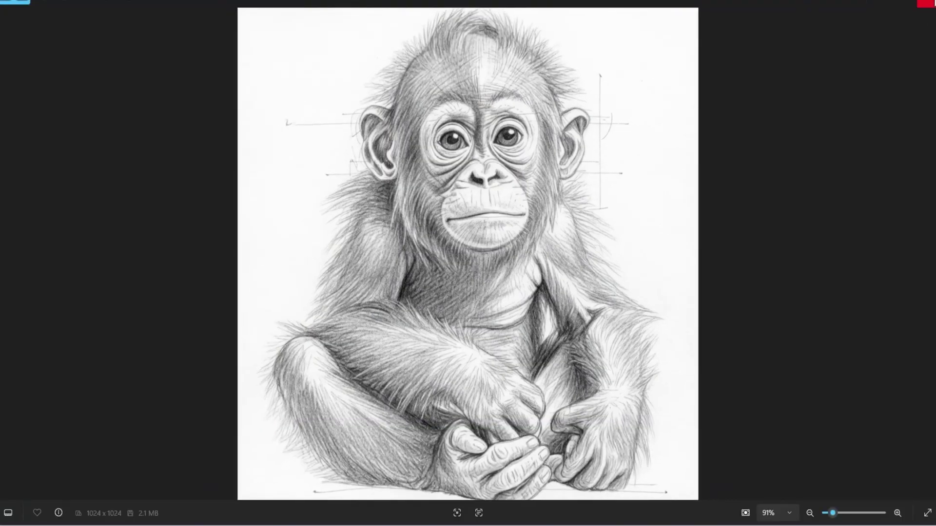
{"action": "left_click", "coordinate": [929, 3]}
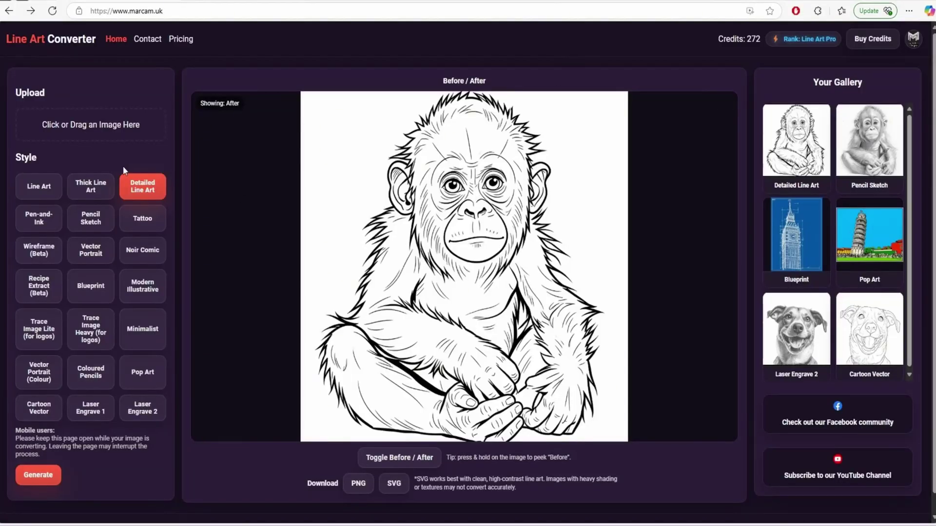
Peek at the original photo against the orangutan line art, then download the SVG and open it.
{"action": "left_click_drag", "start_coordinate": [525, 225], "coordinate": [526, 224]}
{"action": "left_click_drag", "start_coordinate": [503, 292], "coordinate": [374, 204]}
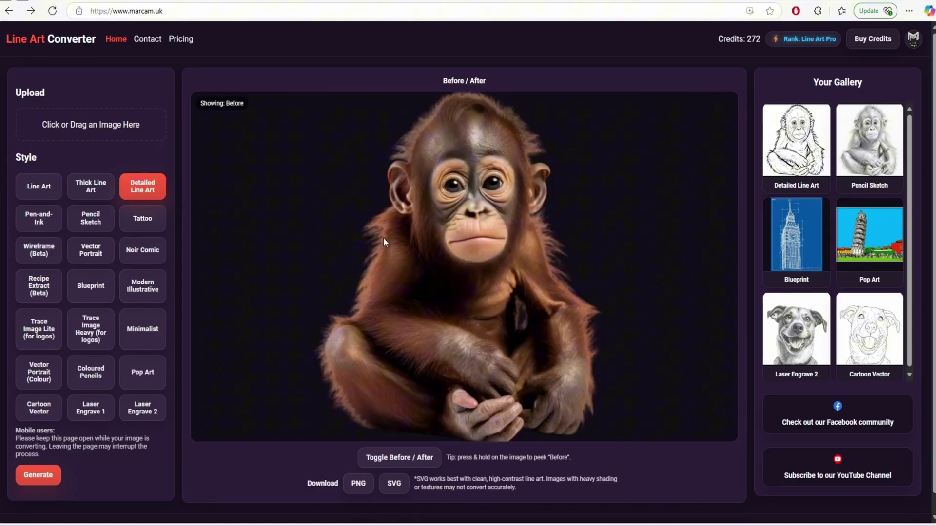
{"action": "left_click_drag", "start_coordinate": [384, 241], "coordinate": [380, 267]}
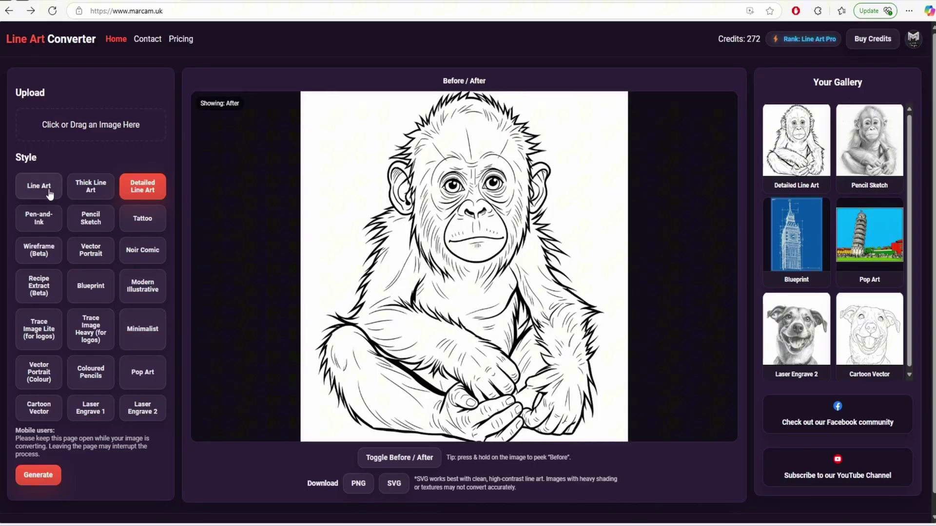
{"action": "left_click_drag", "start_coordinate": [546, 265], "coordinate": [526, 261]}
{"action": "left_click", "coordinate": [507, 259]}
{"action": "left_click", "coordinate": [484, 255]}
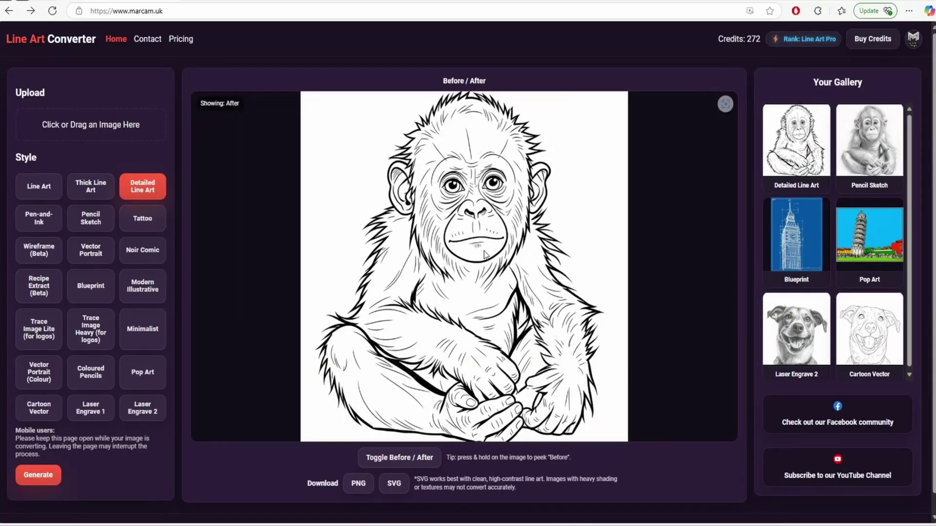
{"action": "left_click", "coordinate": [399, 489]}
{"action": "left_click", "coordinate": [707, 63]}
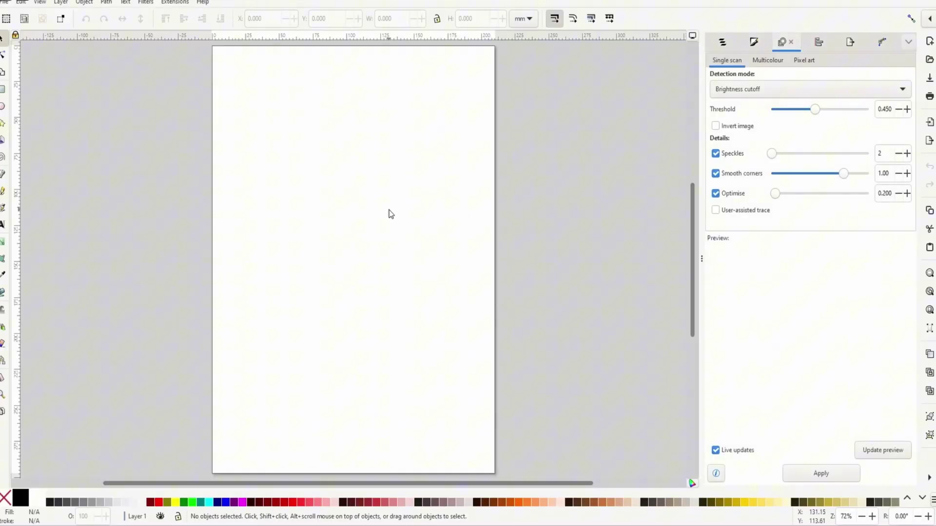
Confirm the SVG import and drag the orangutan line art onto the blank Inkscape page.
{"action": "left_click", "coordinate": [298, 195]}
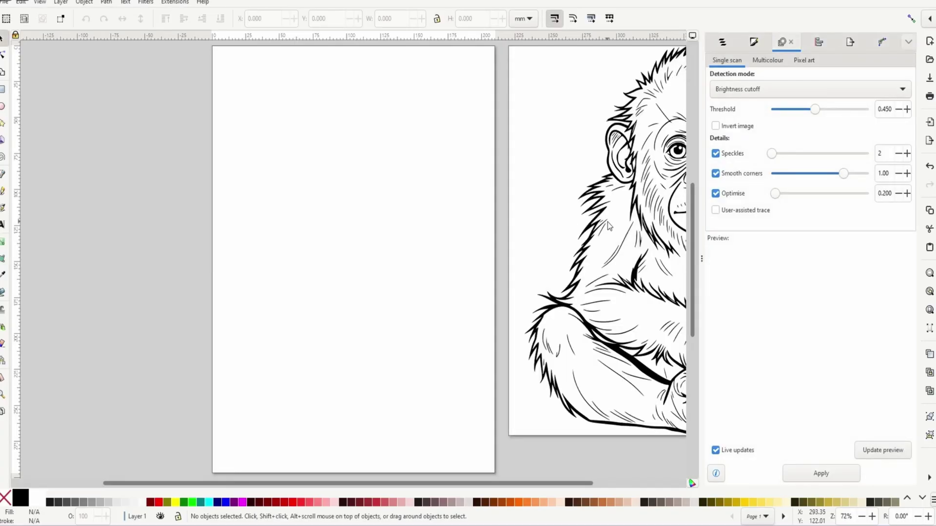
{"action": "left_click_drag", "start_coordinate": [607, 221], "coordinate": [181, 237]}
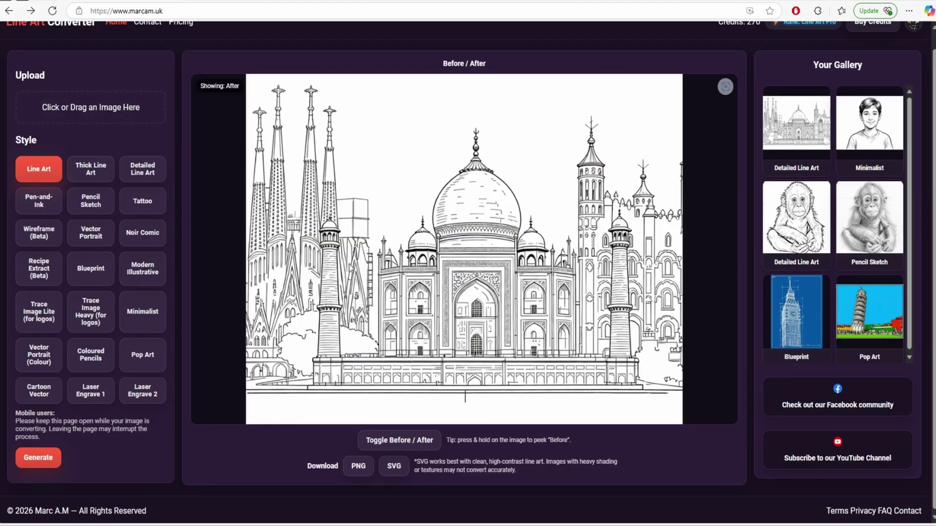
{"action": "left_click", "coordinate": [349, 264]}
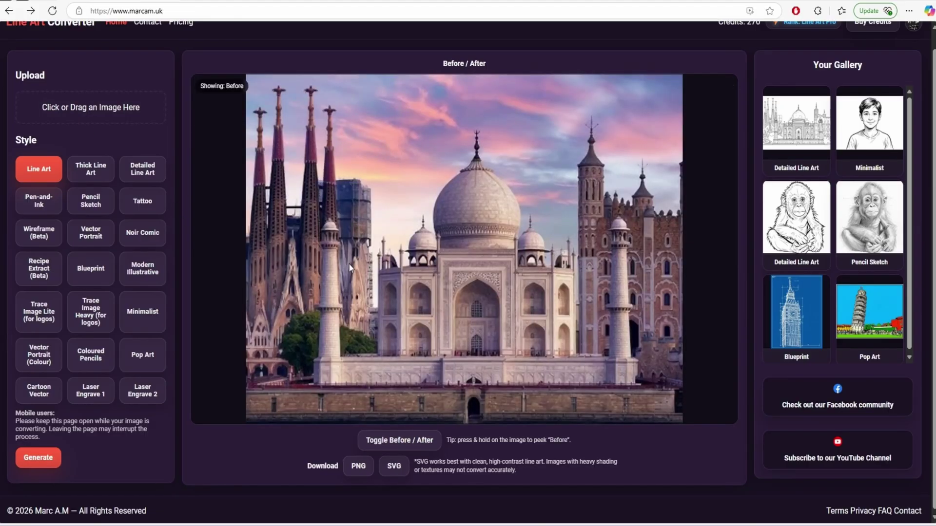
{"action": "left_click", "coordinate": [349, 264]}
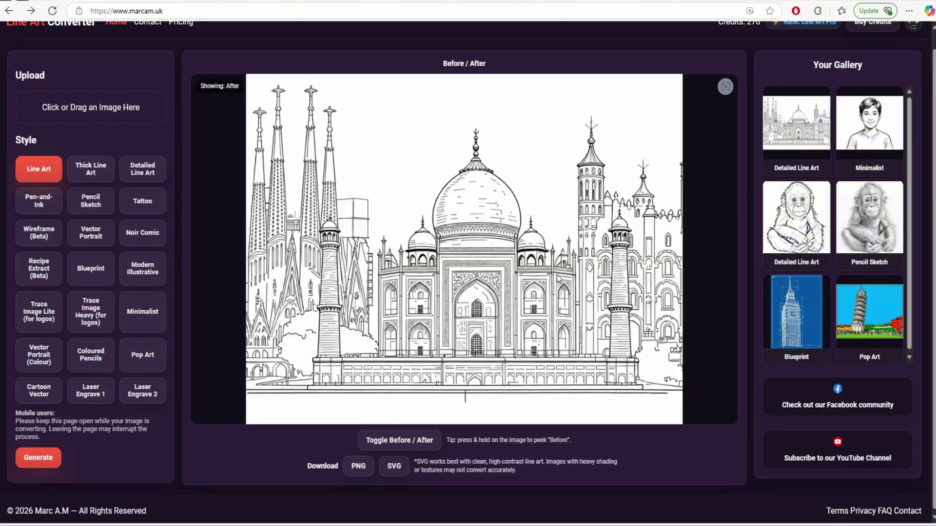
{"action": "left_click", "coordinate": [560, 241]}
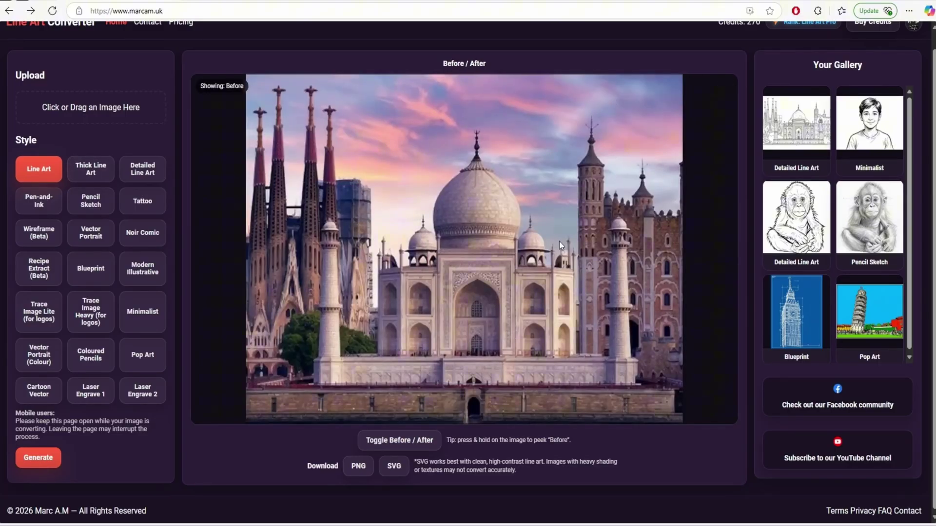
{"action": "left_click", "coordinate": [560, 241]}
{"action": "left_click", "coordinate": [560, 241]}
{"action": "left_click", "coordinate": [560, 241]}
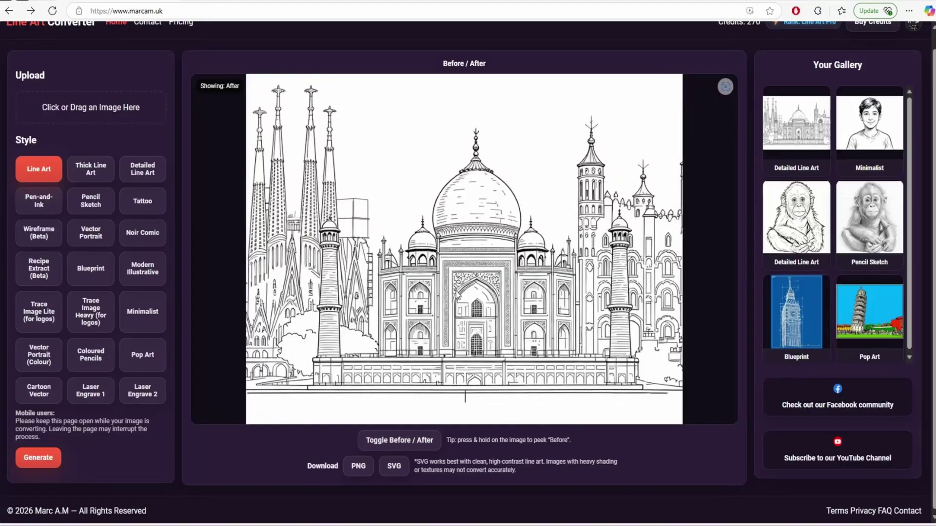
{"action": "left_click", "coordinate": [493, 269]}
{"action": "left_click", "coordinate": [492, 269]}
Drop the couple selfie onto the upload zone, trial Landscape, then apply a Square crop.
{"action": "left_click_drag", "start_coordinate": [0, 98], "coordinate": [83, 104]}
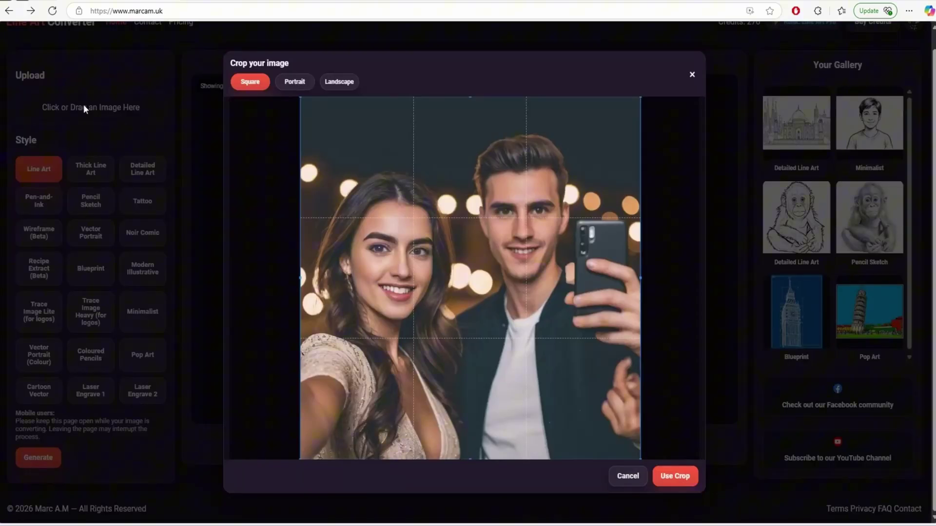
{"action": "left_click", "coordinate": [339, 81]}
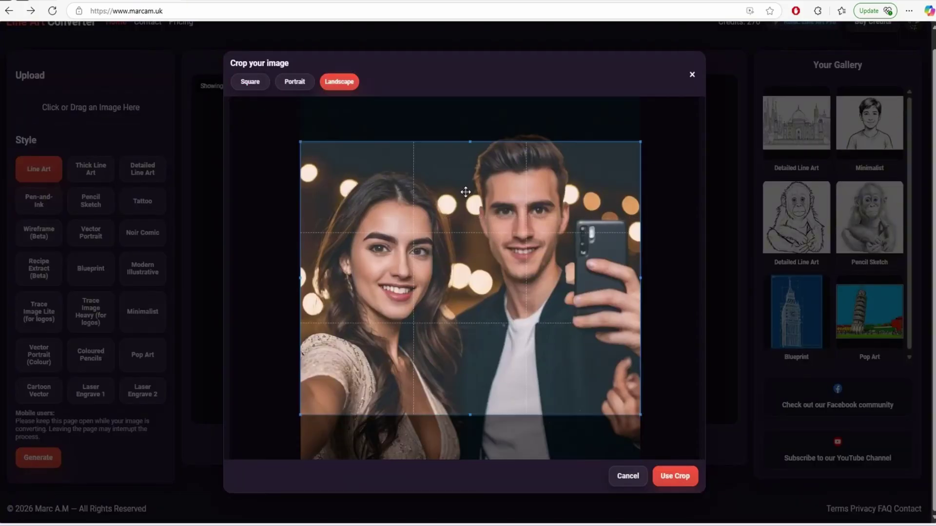
{"action": "left_click_drag", "start_coordinate": [504, 209], "coordinate": [502, 163]}
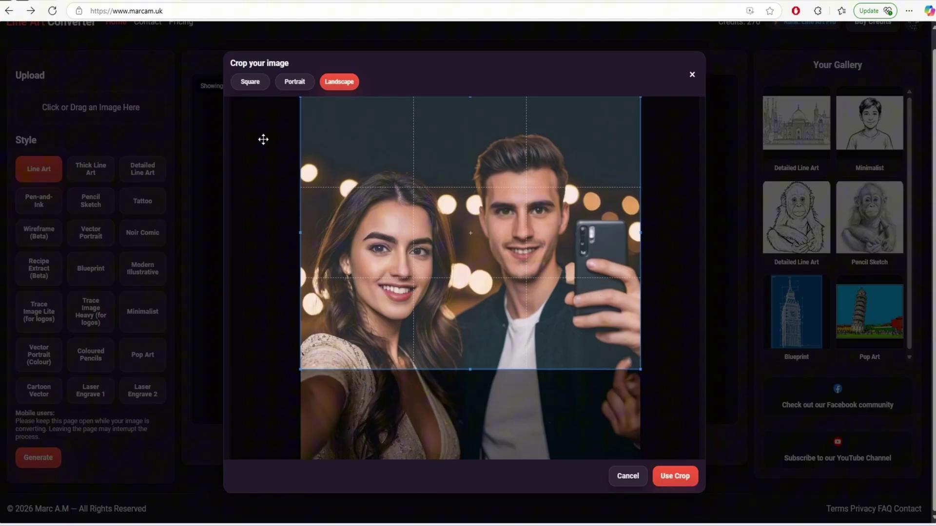
{"action": "left_click", "coordinate": [250, 82]}
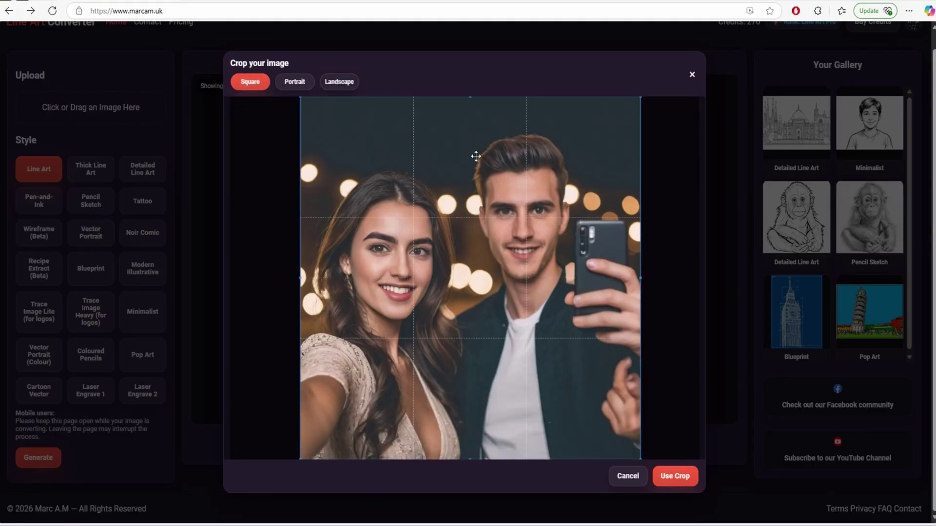
{"action": "left_click", "coordinate": [675, 476]}
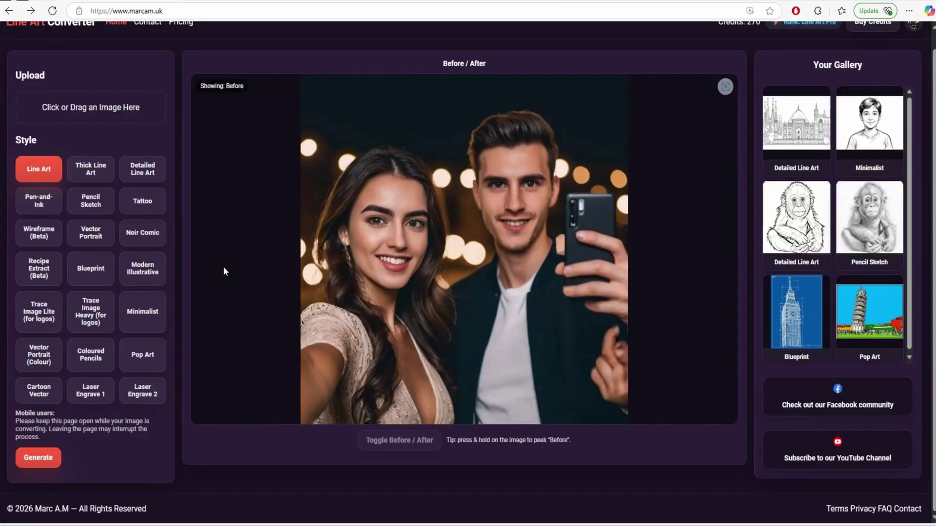
Generate a Laser Engrave 2 version of the couple photo and hold to compare with the original.
{"action": "left_click", "coordinate": [142, 390]}
{"action": "left_click", "coordinate": [38, 457]}
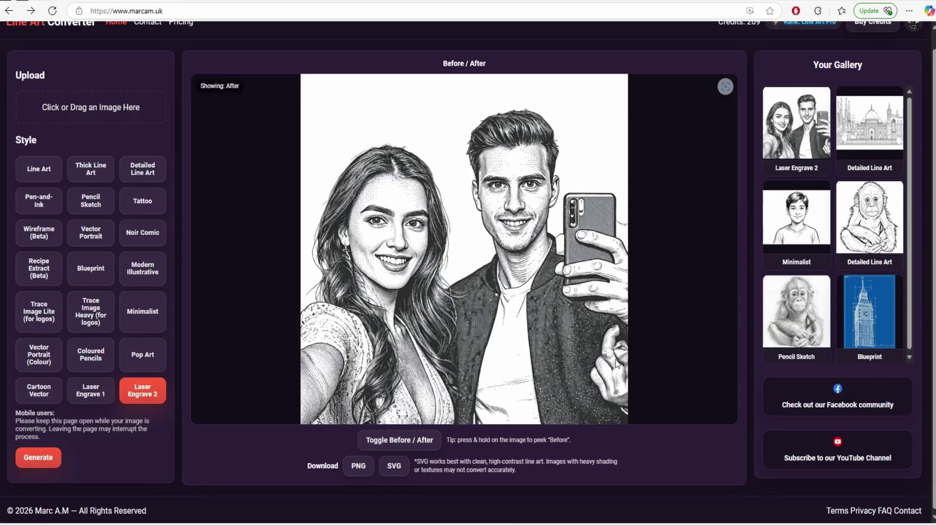
{"action": "left_click_drag", "start_coordinate": [628, 378], "coordinate": [628, 376]}
{"action": "left_click_drag", "start_coordinate": [550, 261], "coordinate": [549, 259]}
{"action": "left_click_drag", "start_coordinate": [568, 191], "coordinate": [568, 191]}
{"action": "left_click_drag", "start_coordinate": [490, 227], "coordinate": [490, 227]}
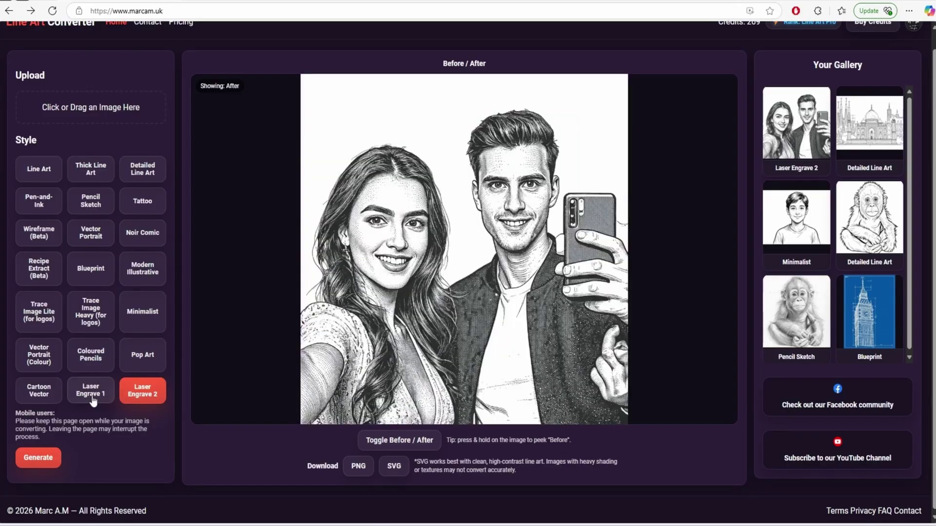
Convert the couple's selfie with the Laser Engrave 1 style.
{"action": "left_click", "coordinate": [91, 390]}
{"action": "left_click", "coordinate": [38, 458]}
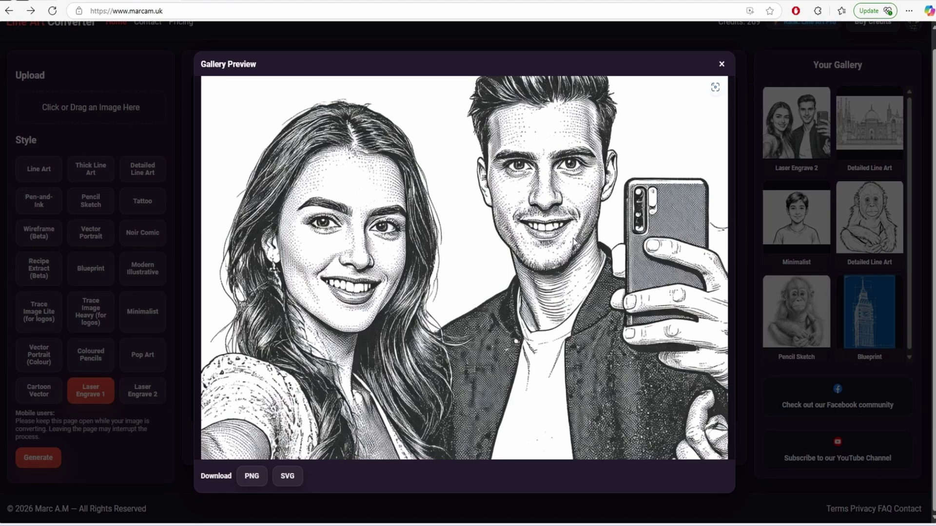
{"action": "left_click", "coordinate": [722, 64]}
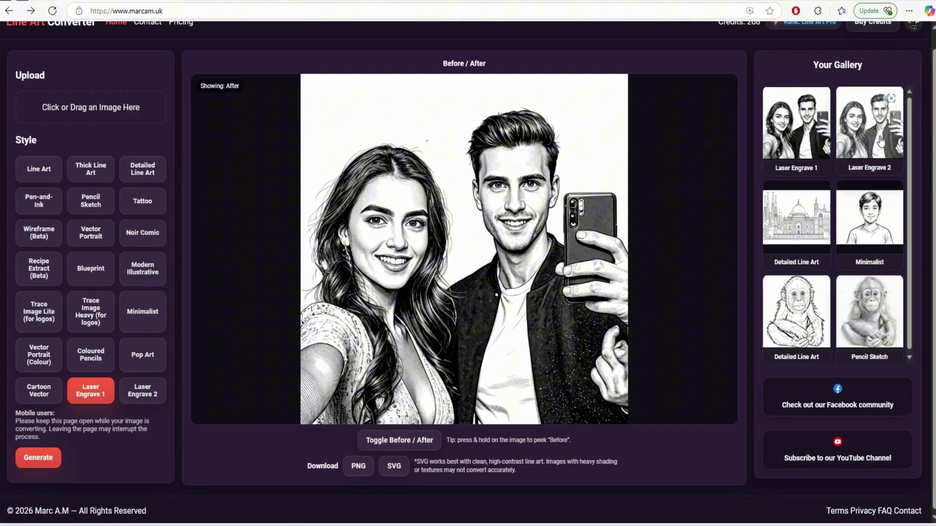
Preview the Laser Engrave 2 and Laser Engrave 1 gallery results side by side in turn.
{"action": "left_click", "coordinate": [850, 131]}
{"action": "left_click", "coordinate": [848, 133]}
{"action": "left_click", "coordinate": [806, 135]}
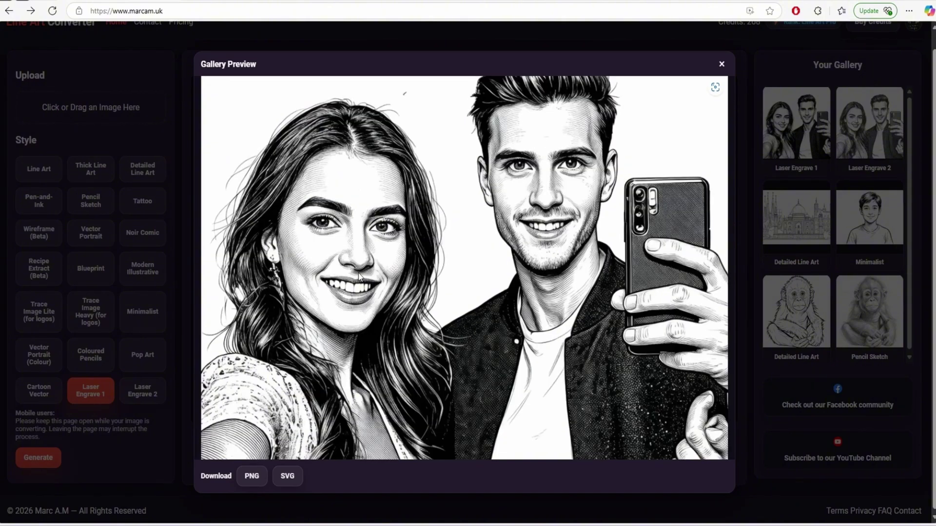
{"action": "left_click", "coordinate": [721, 66]}
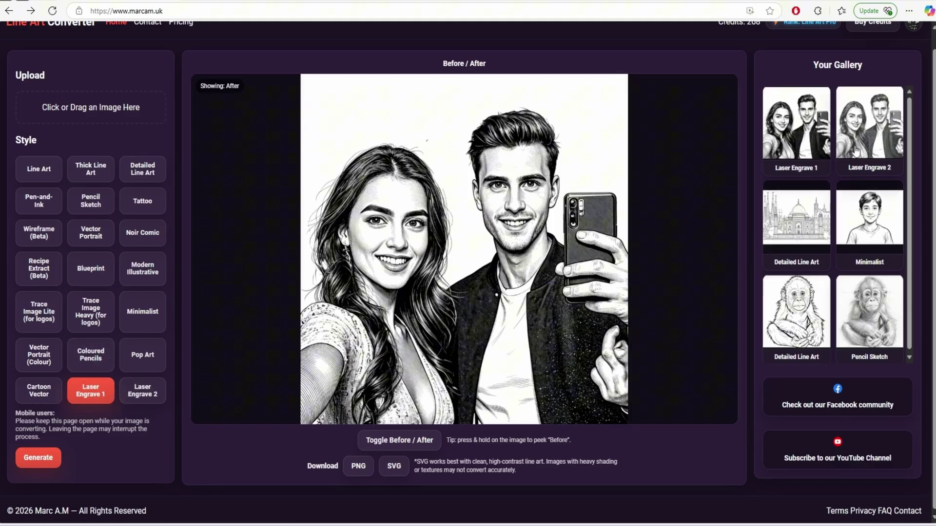
{"action": "mouse_move", "coordinate": [867, 143]}
{"action": "scroll", "coordinate": [178, 439], "scroll_direction": "up", "scroll_amount": 1}
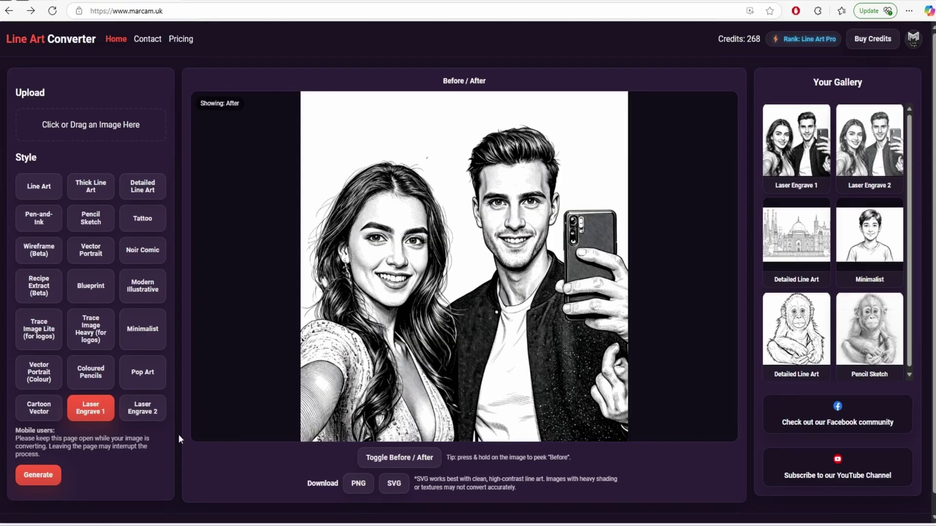